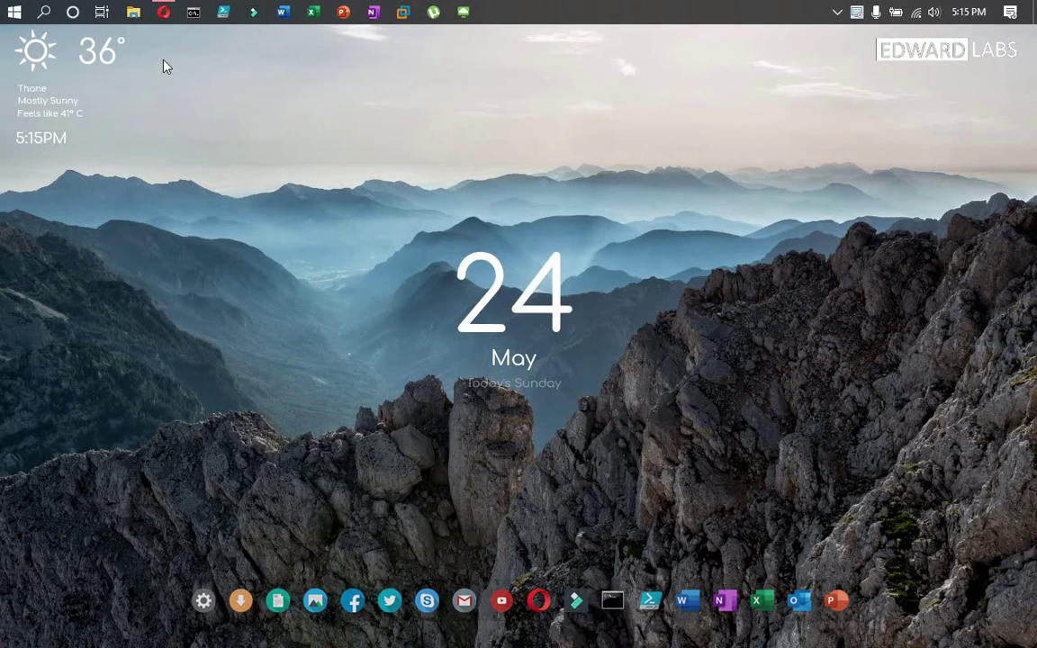
# Step: Launch a blank Notepad document from the Run box
pyautogui.press('super+r')
pyautogui.write('no')
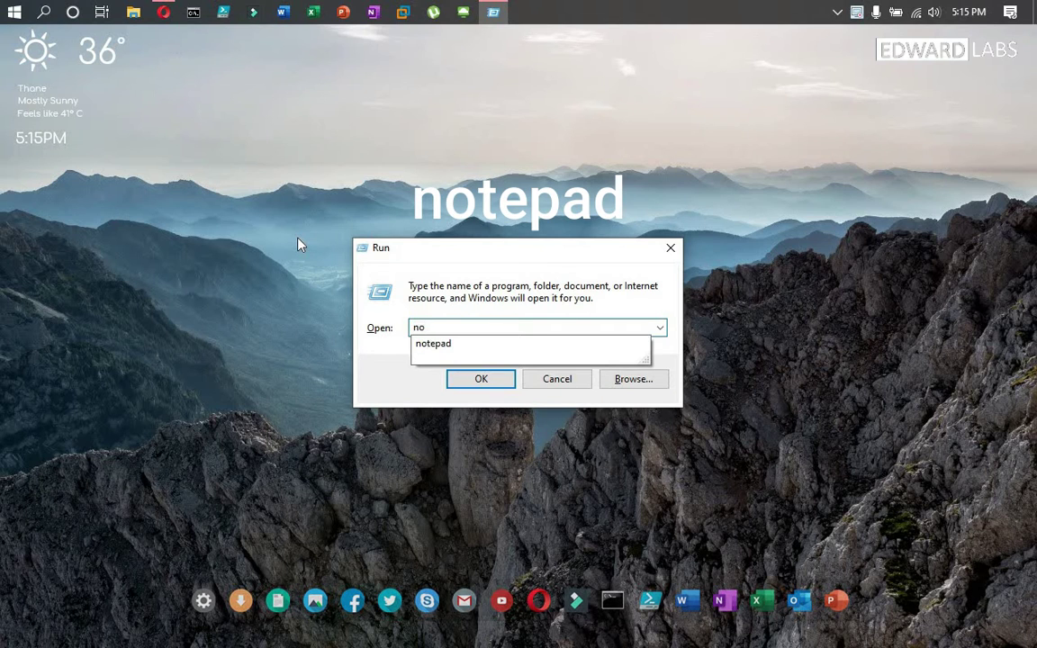
pyautogui.write('tepad')
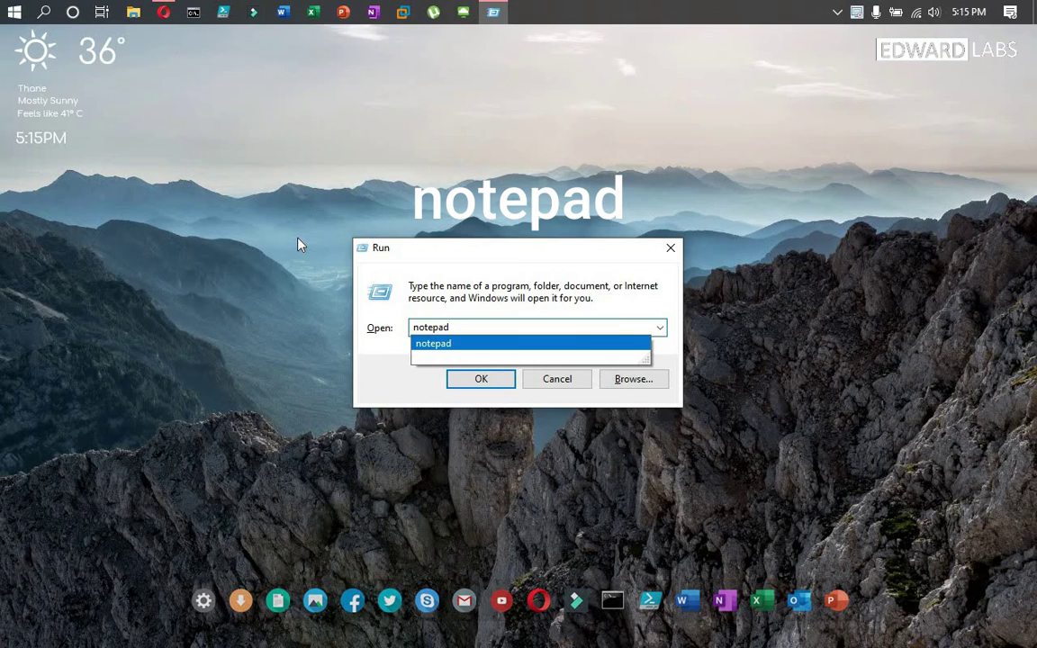
pyautogui.press('Return')
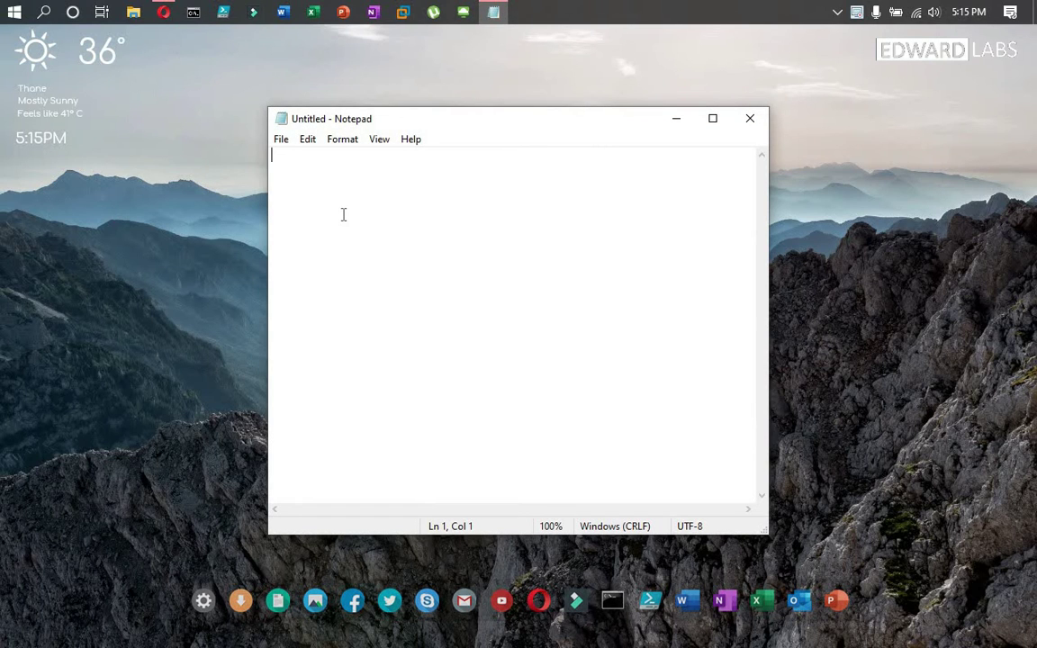
pyautogui.write('@e')
pyautogui.write('cho o')
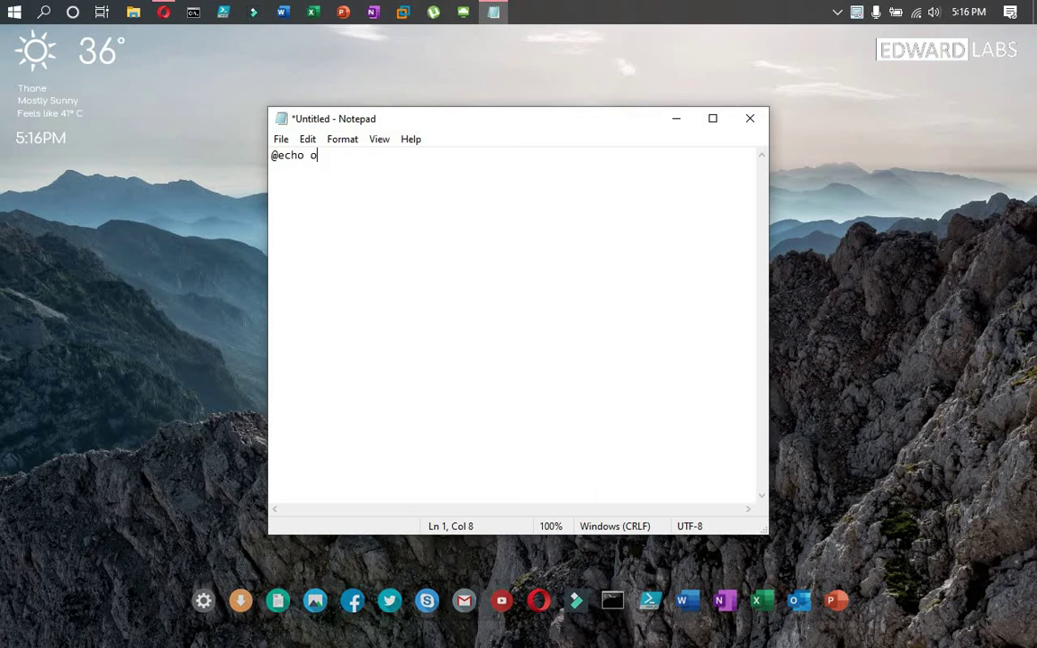
pyautogui.write('ff')
pyautogui.press('Return')
pyautogui.press('Return')
pyautogui.write('start ')
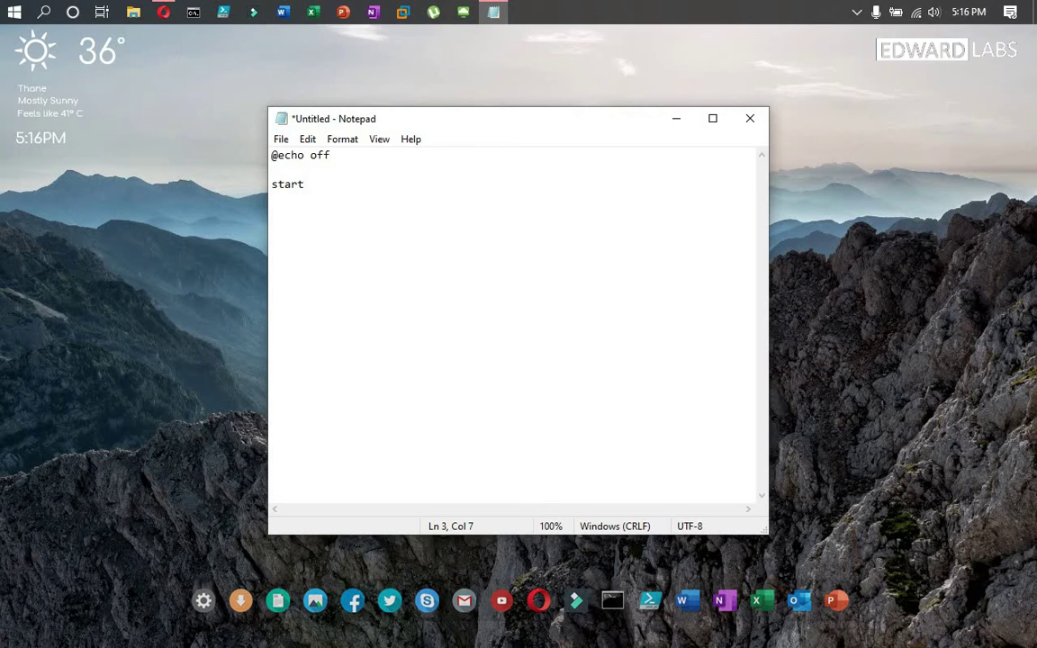
pyautogui.write('cmd')
pyautogui.press('Return')
pyautogui.write('st')
pyautogui.write('art ')
pyautogui.write('calc')
pyautogui.press('Return')
pyautogui.write('start ')
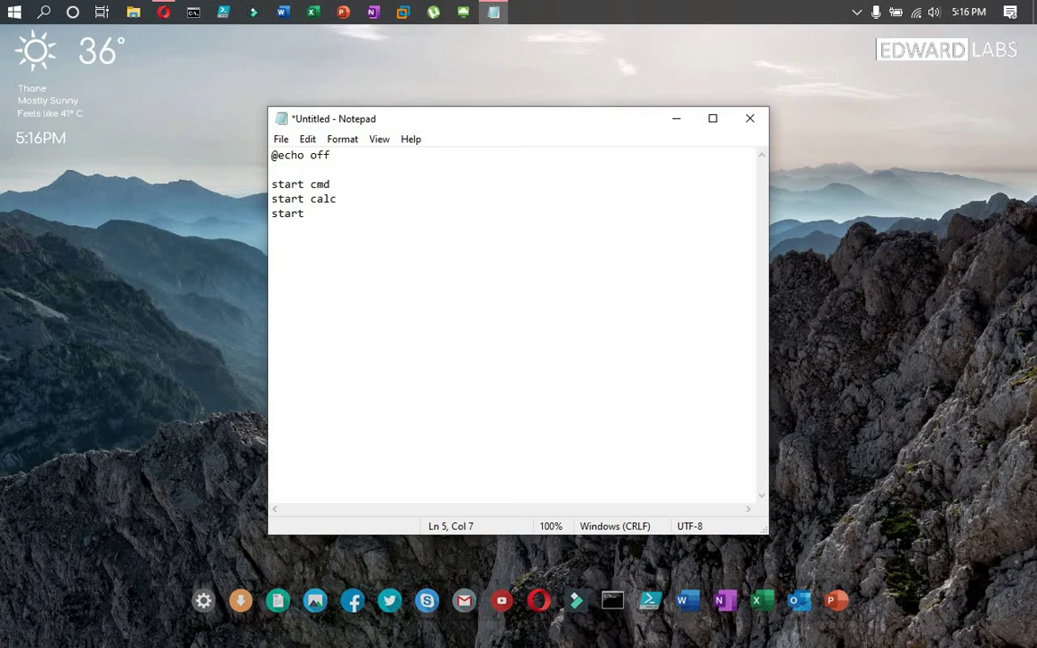
pyautogui.write('powers')
pyautogui.write('hell')
pyautogui.press('Return')
pyautogui.press('Return')
pyautogui.write('sta')
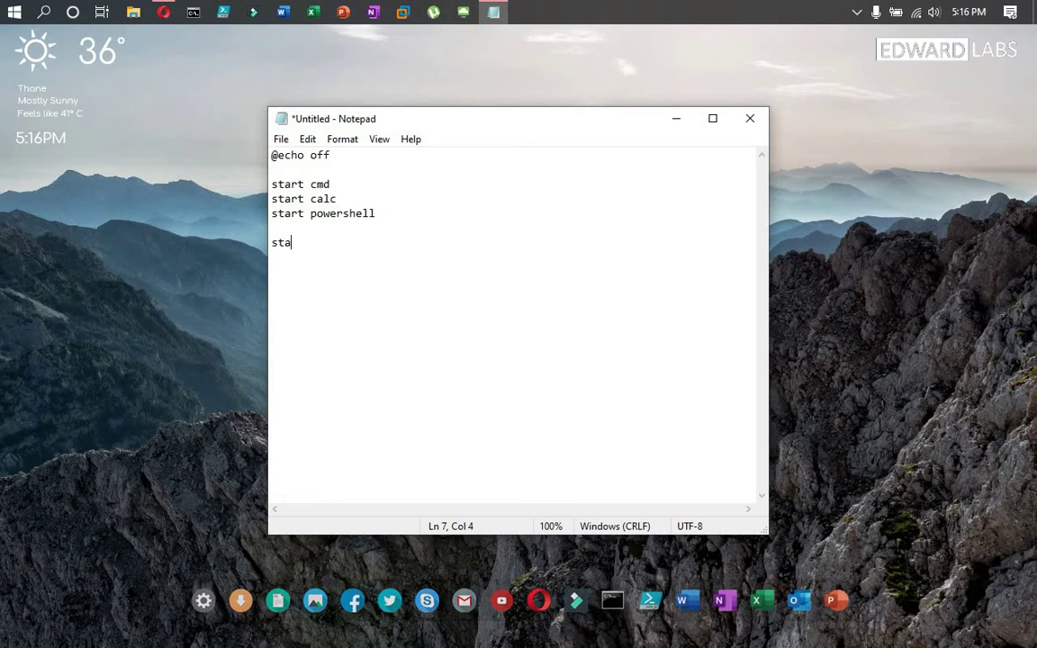
pyautogui.write('rt')
# Step: Maximize File Explorer and open the Documents folder
pyautogui.click(133, 18)
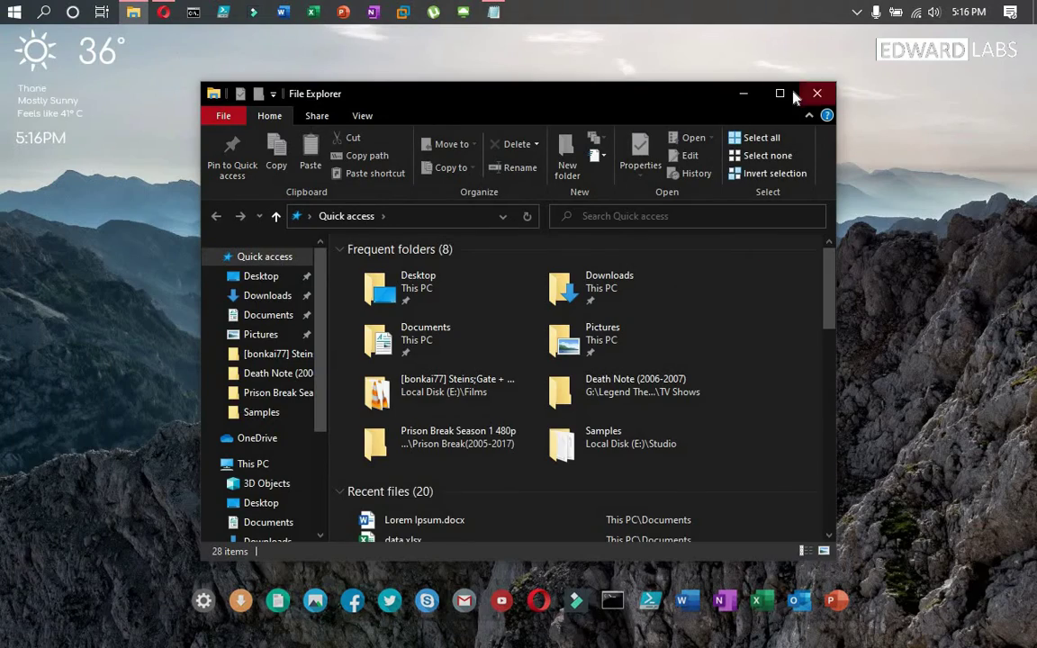
pyautogui.click(779, 93)
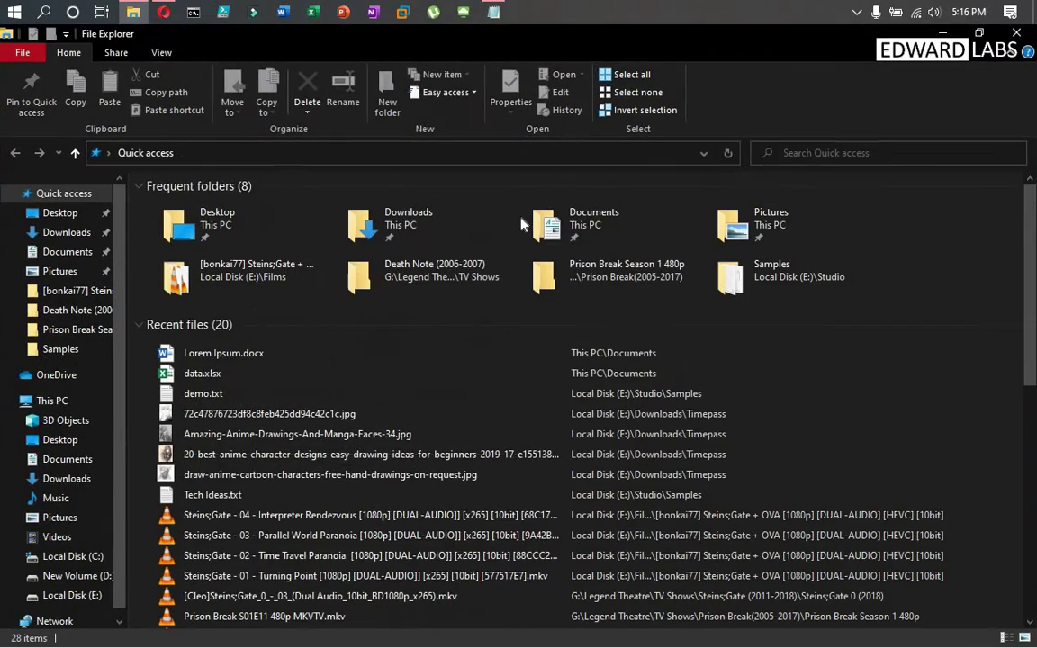
pyautogui.click(591, 241)
pyautogui.doubleClick(591, 241)
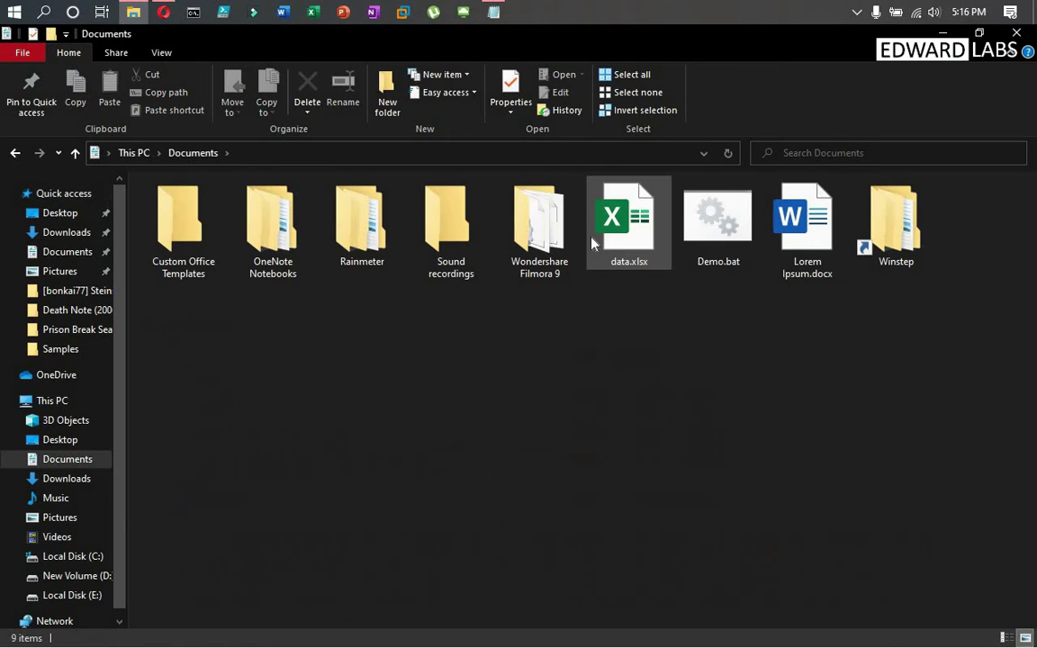
# Step: Copy the folder location shown in data.xlsx's Properties
pyautogui.click(618, 245)
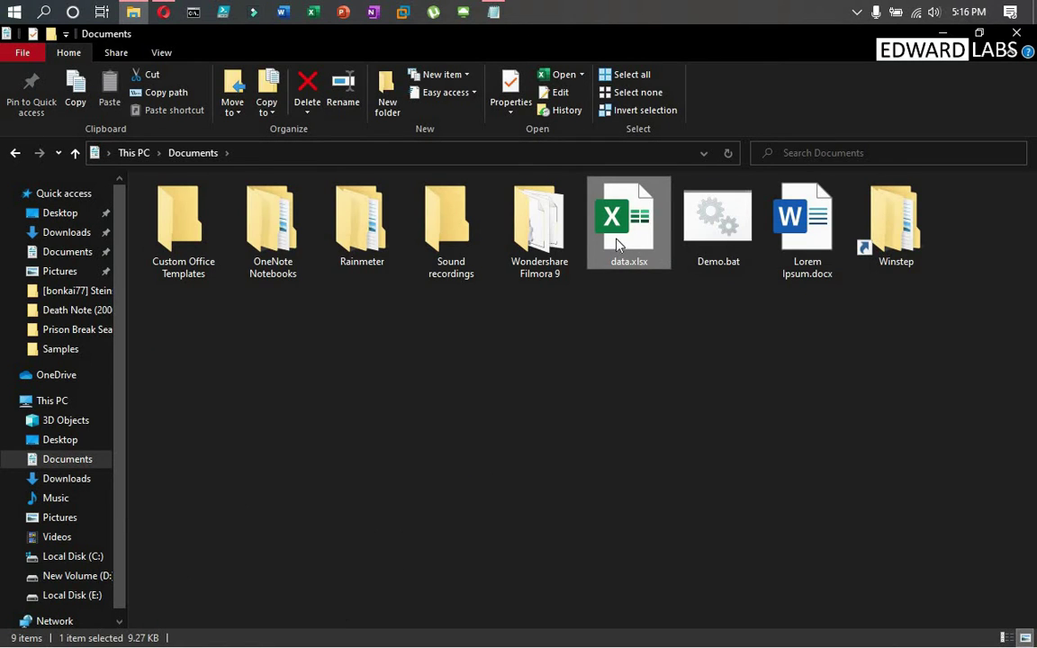
pyautogui.rightClick(618, 243)
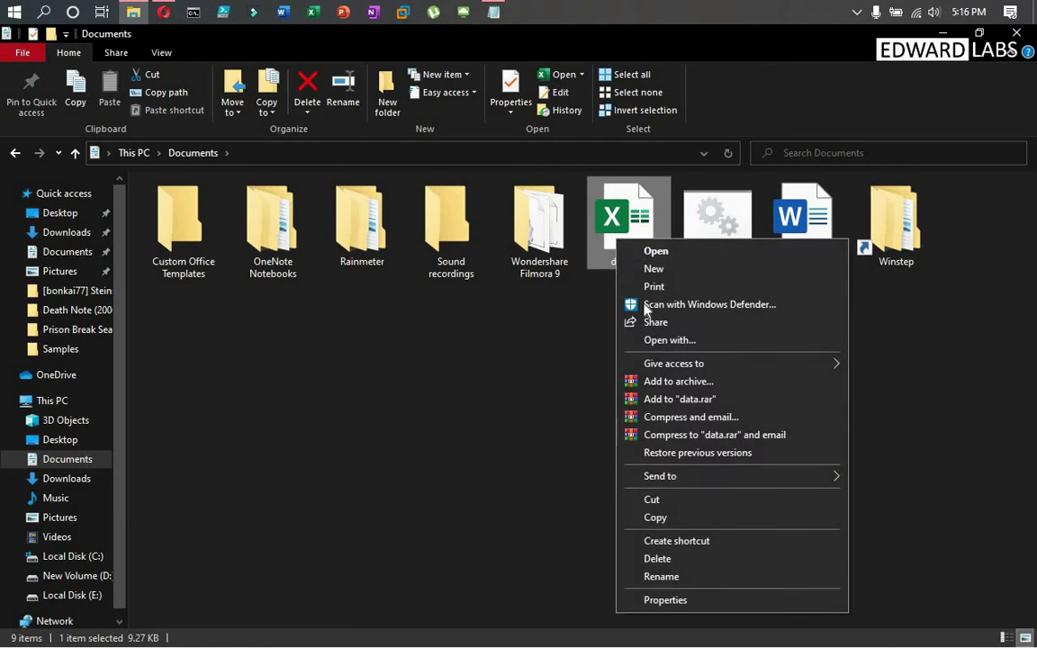
pyautogui.click(716, 609)
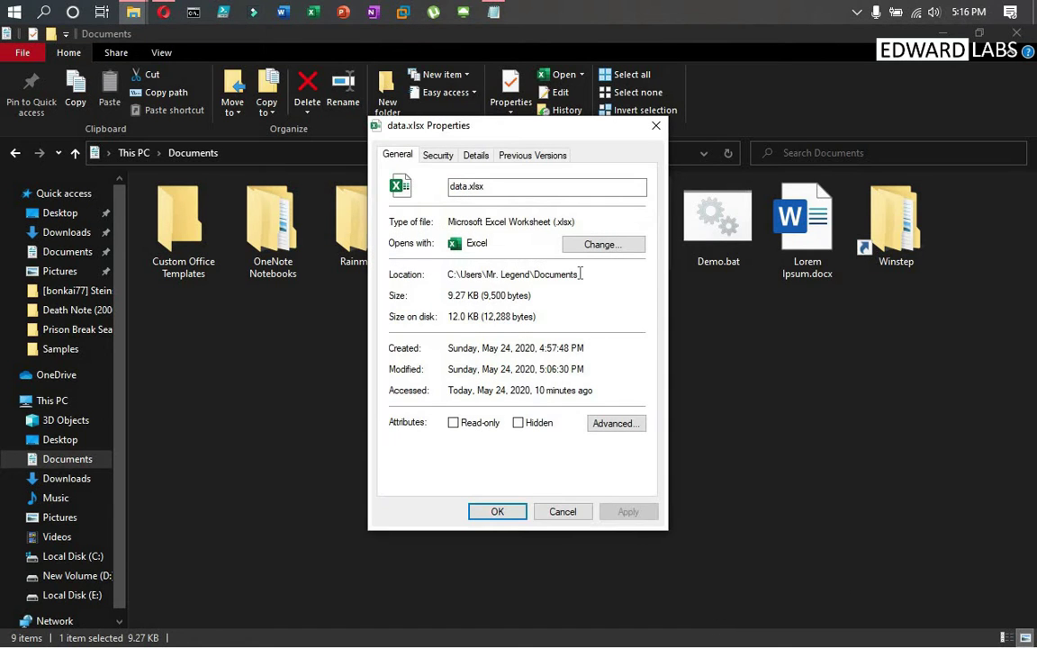
pyautogui.moveTo(581, 274); pyautogui.dragTo(450, 276)
pyautogui.hotkey('ctrl', 'c')
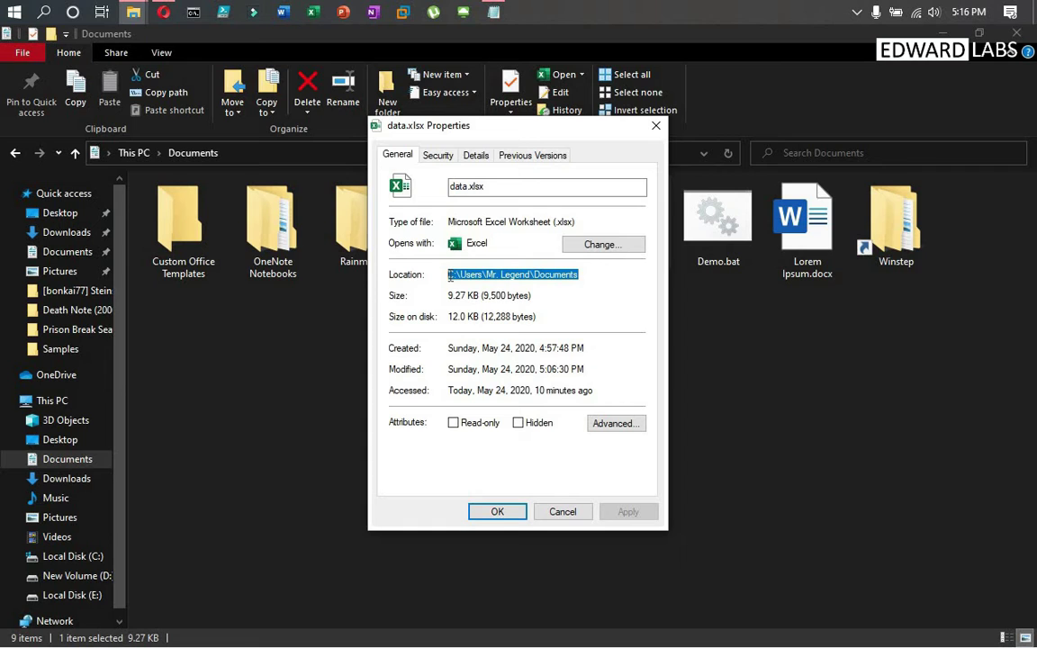
pyautogui.click(495, 510)
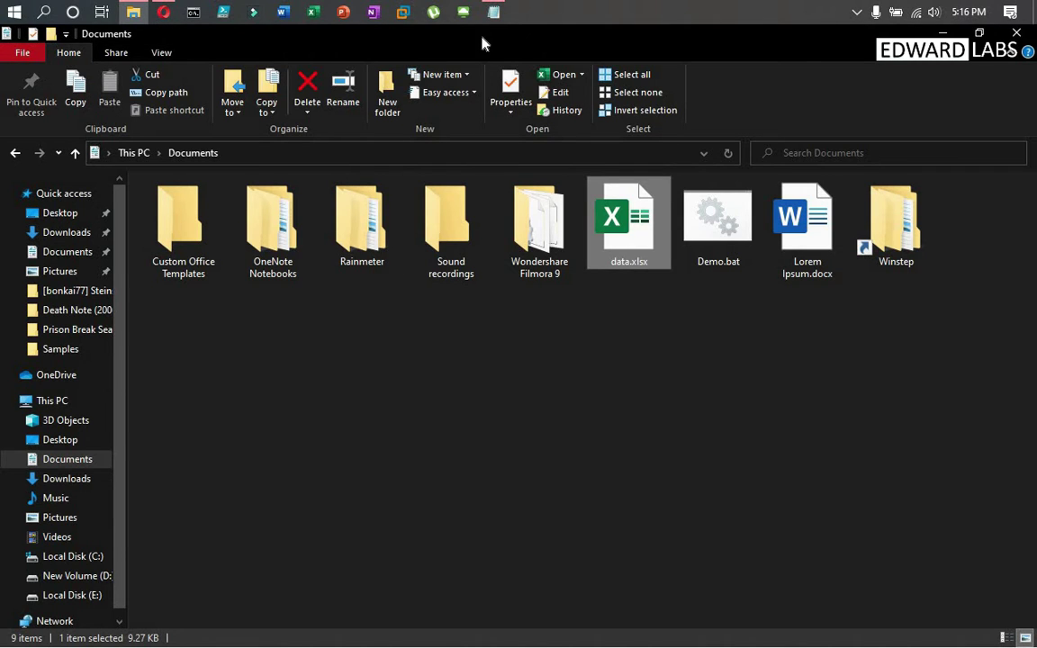
# Step: Complete the line as start "" with the quoted Documents path to data.xlsx
pyautogui.click(493, 13)
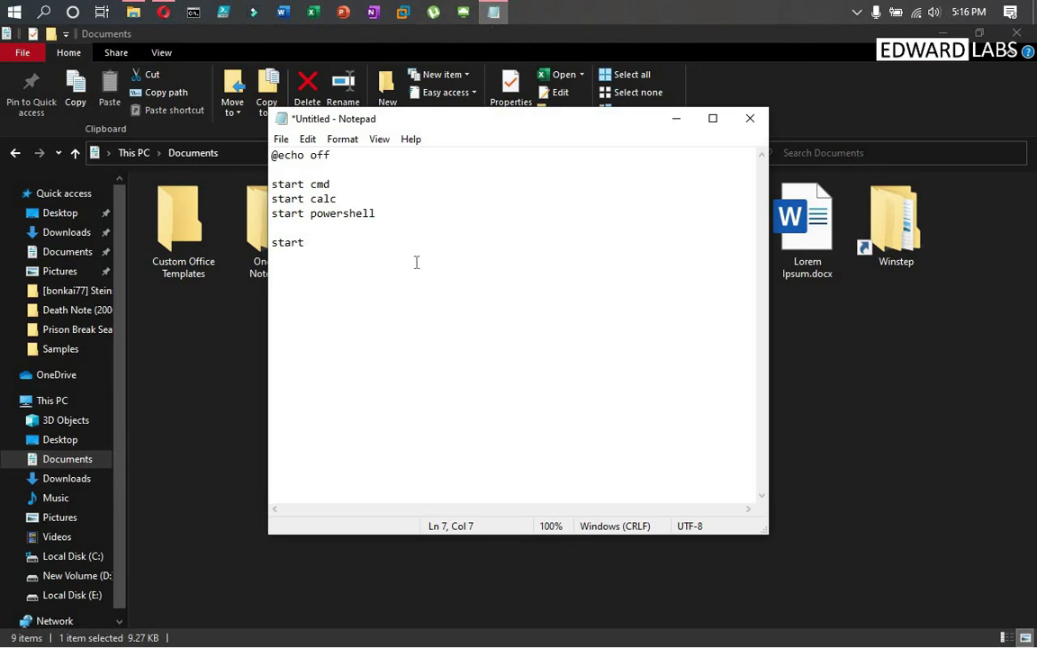
pyautogui.hotkey('ctrl', 'v')
pyautogui.press('Left')
pyautogui.press('Left')
pyautogui.press('Left')
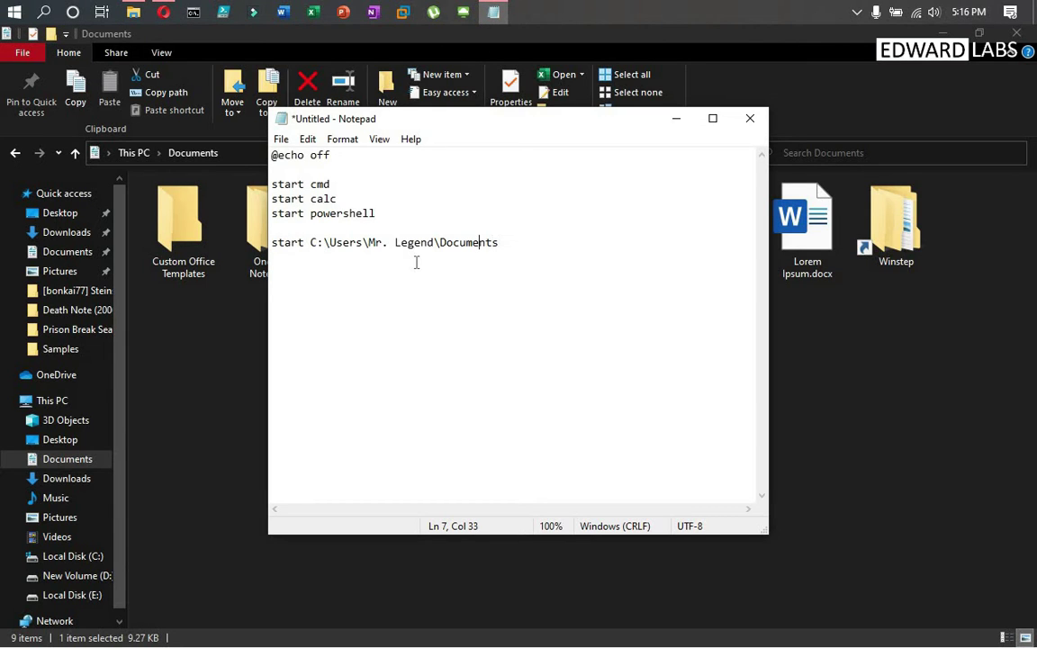
pyautogui.press('Left')
pyautogui.press('Left')
pyautogui.press('Left')
pyautogui.press('Left')
pyautogui.press('Left')
pyautogui.press('Left')
pyautogui.press('Left')
pyautogui.press('Left')
pyautogui.press('Left')
pyautogui.press('Left')
pyautogui.write('"')
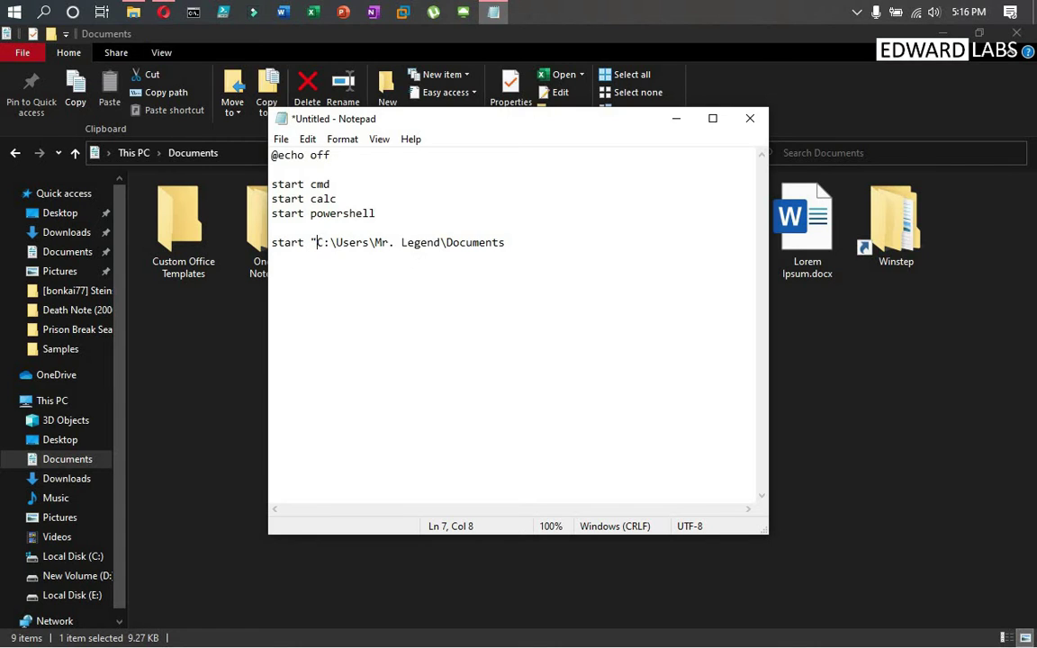
pyautogui.press('Left')
pyautogui.press('Left')
pyautogui.write('""')
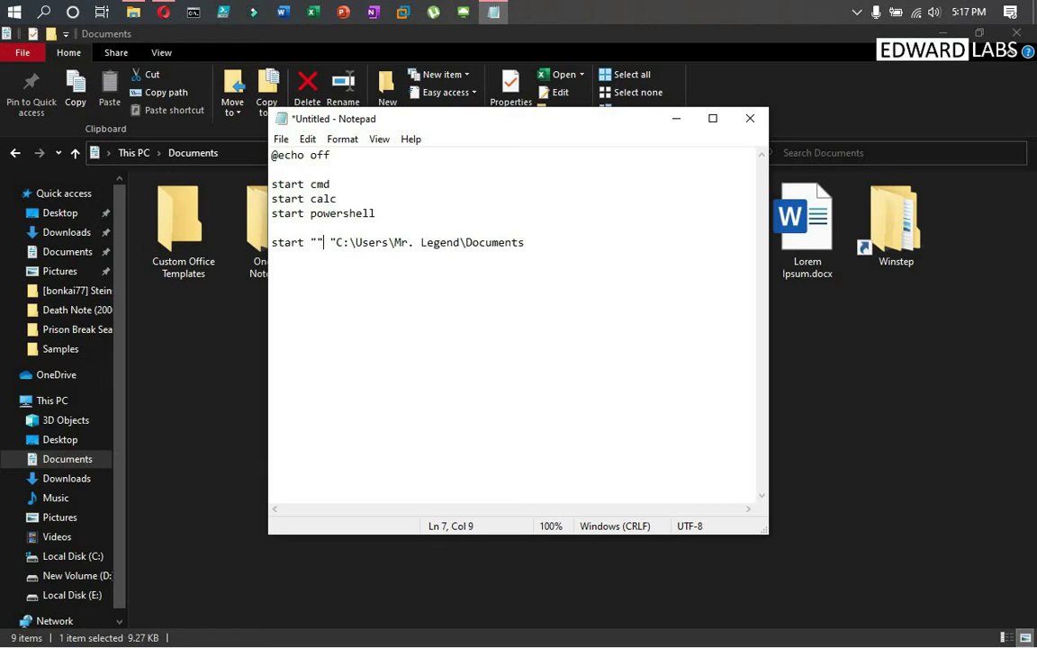
pyautogui.press('Right')
pyautogui.press('Right')
pyautogui.press('Right')
pyautogui.press('Right')
pyautogui.press('Right')
pyautogui.press('Right')
pyautogui.press('Right')
pyautogui.press('Right')
pyautogui.press('Right')
pyautogui.press('Right')
pyautogui.press('Right')
pyautogui.press('Right')
pyautogui.press('Right')
pyautogui.write('\\')
pyautogui.moveTo(483, 117)
pyautogui.mouseDown()
pyautogui.moveTo(502, 303)
pyautogui.moveTo(543, 300)
pyautogui.mouseUp()
pyautogui.write('dat')
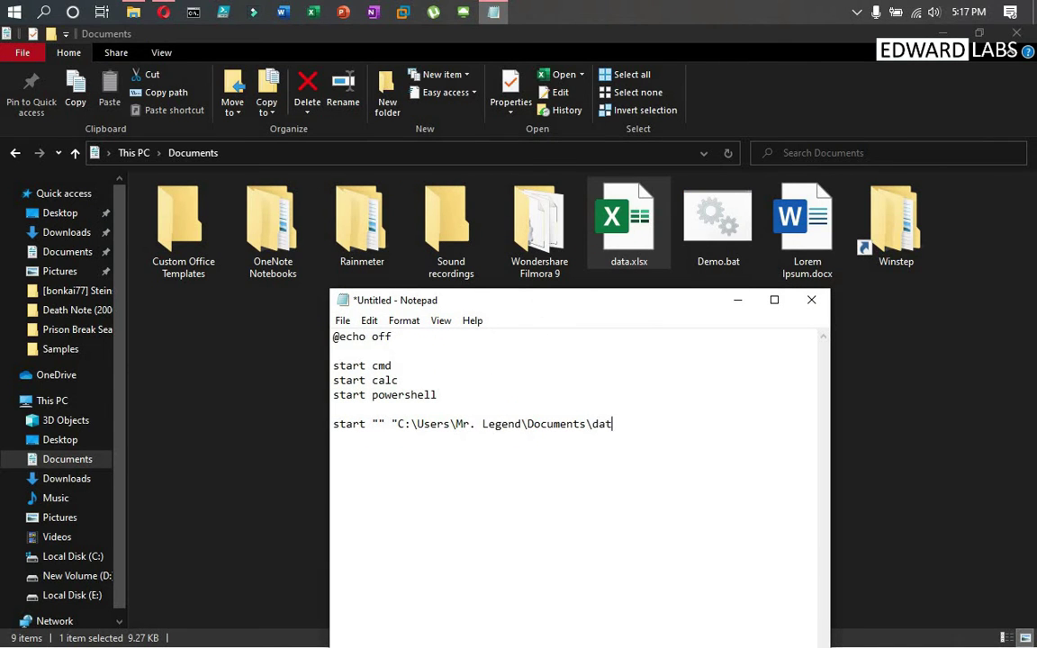
pyautogui.write('a.')
pyautogui.write('x')
pyautogui.write('lsx')
pyautogui.write('"')
pyautogui.press('Return')
# Step: Reuse the start prefix on a new line and append Lorem Ipsum.docx, copied from its name
pyautogui.moveTo(591, 423); pyautogui.dragTo(333, 423)
pyautogui.hotkey('ctrl', 'c')
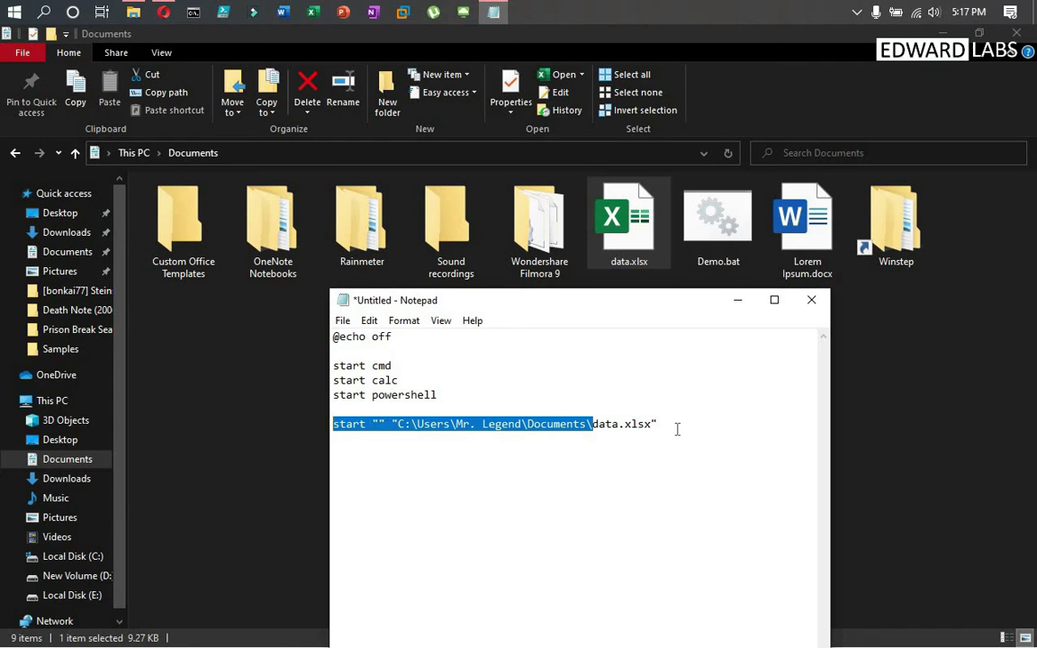
pyautogui.press('Down')
pyautogui.hotkey('ctrl', 'v')
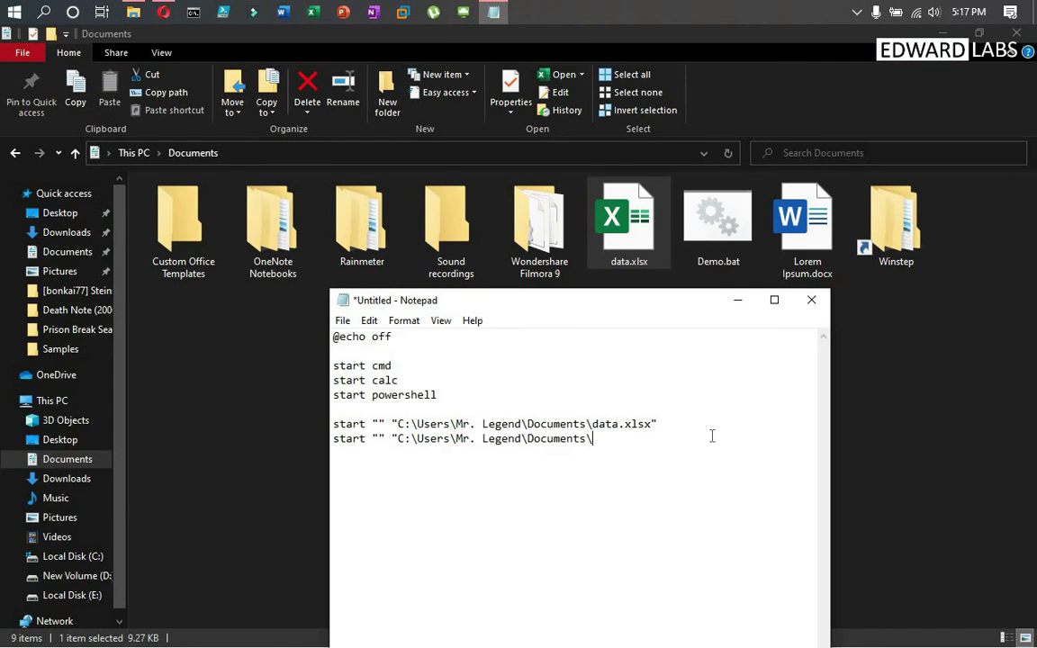
pyautogui.click(814, 268)
pyautogui.press('F2')
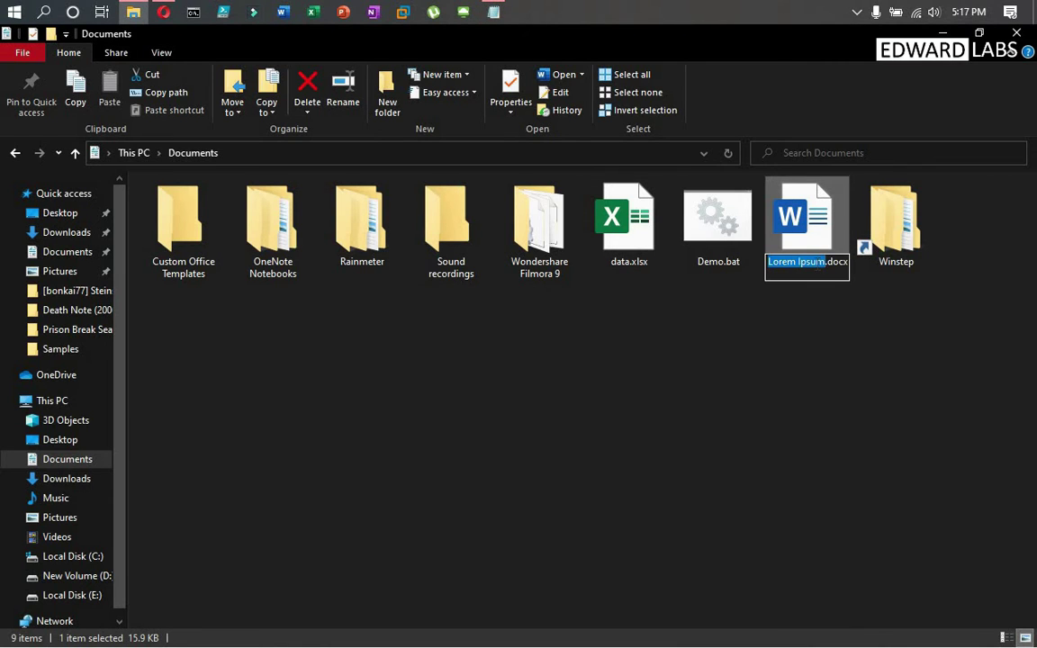
pyautogui.hotkey('ctrl', 'a')
pyautogui.hotkey('ctrl', 'c')
pyautogui.press('Escape')
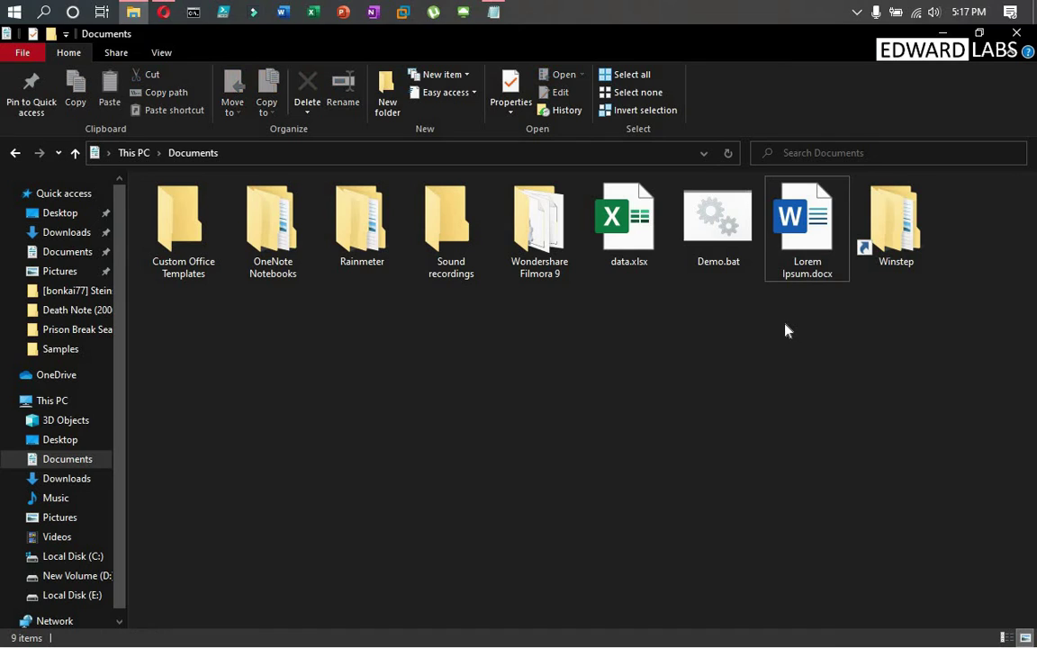
pyautogui.hotkey('alt', 'Tab')
pyautogui.hotkey('ctrl', 'v')
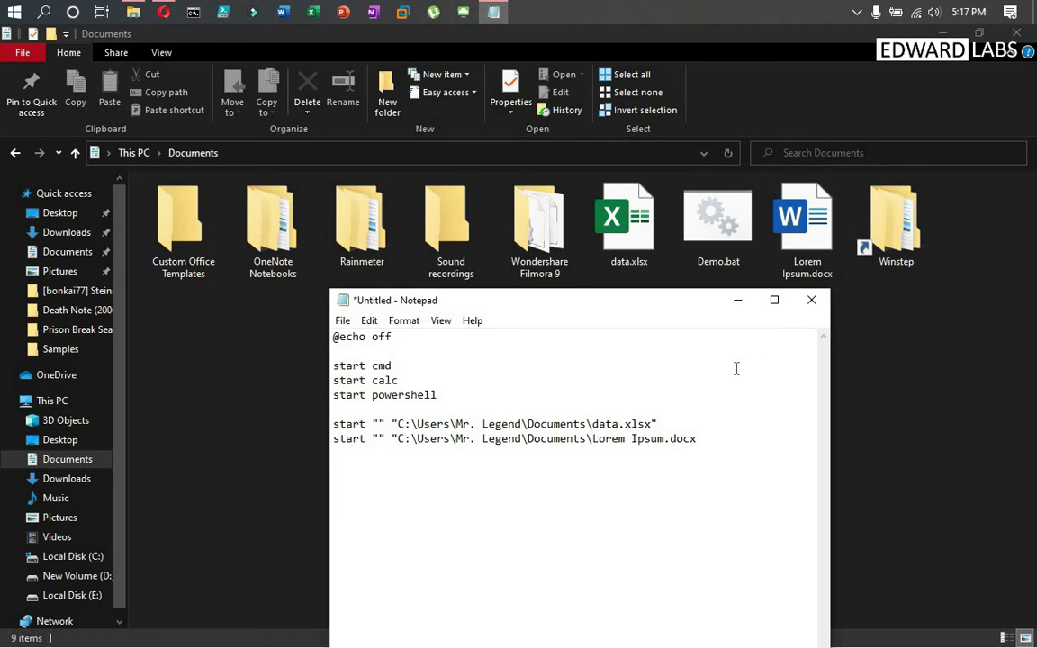
pyautogui.write('"')
pyautogui.press('Return')
pyautogui.press('Return')
pyautogui.write('start ')
pyautogui.write('ht')
pyautogui.write('tps')
pyautogui.write(':/')
pyautogui.write('/www.')
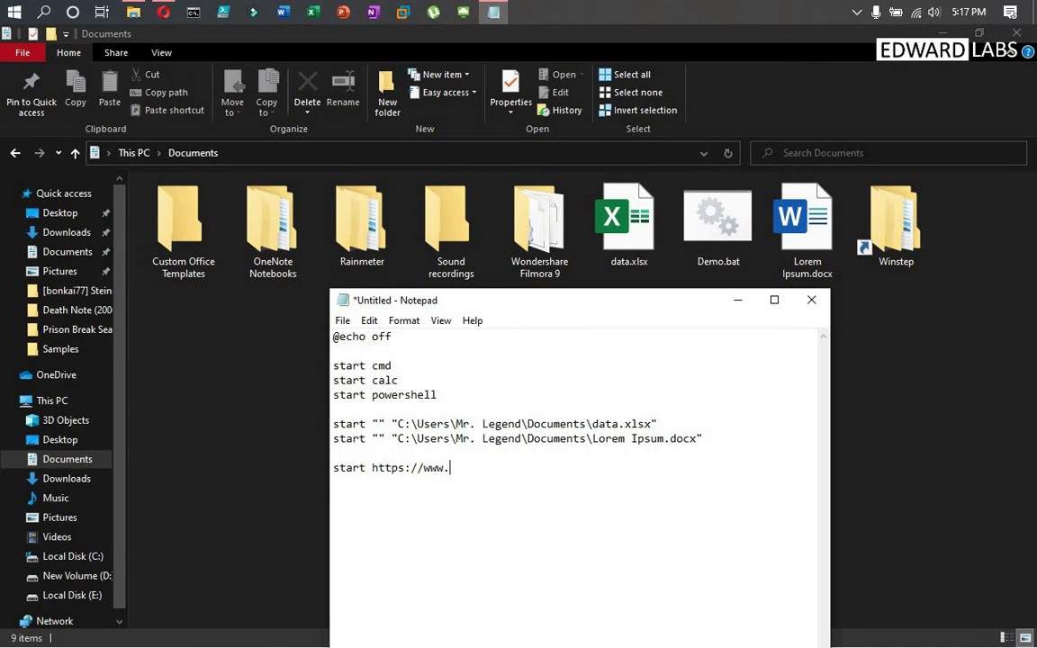
pyautogui.write('apple')
pyautogui.write('.com')
pyautogui.press('Return')
pyautogui.write('exi')
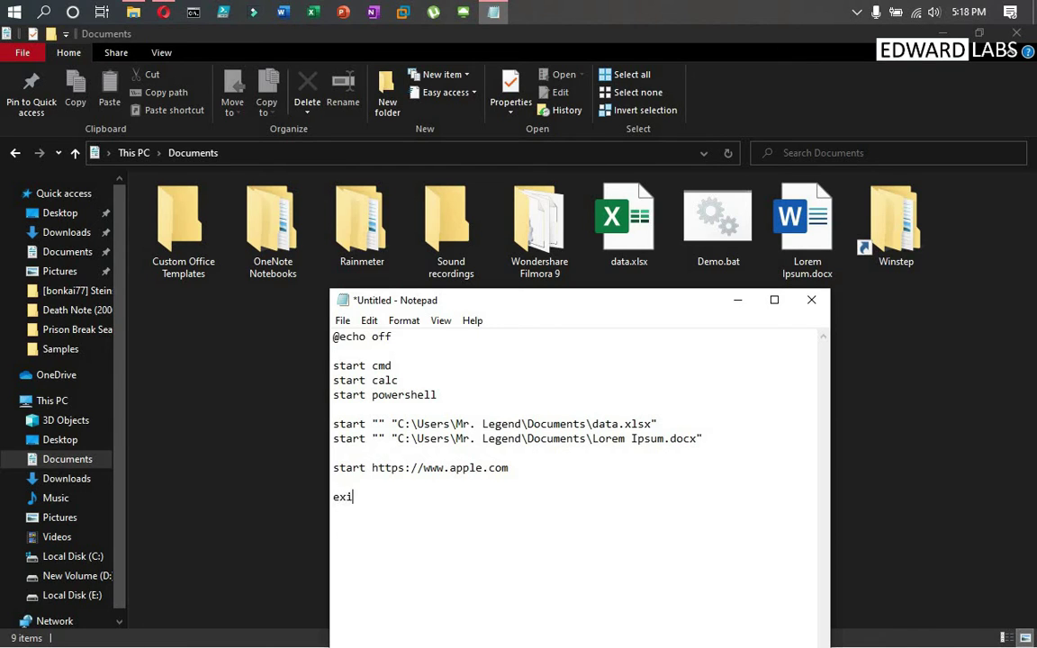
pyautogui.write('t')
# Step: Save the script as Test.bat in Downloads with Save as type set to All Files
pyautogui.hotkey('ctrl', 's')
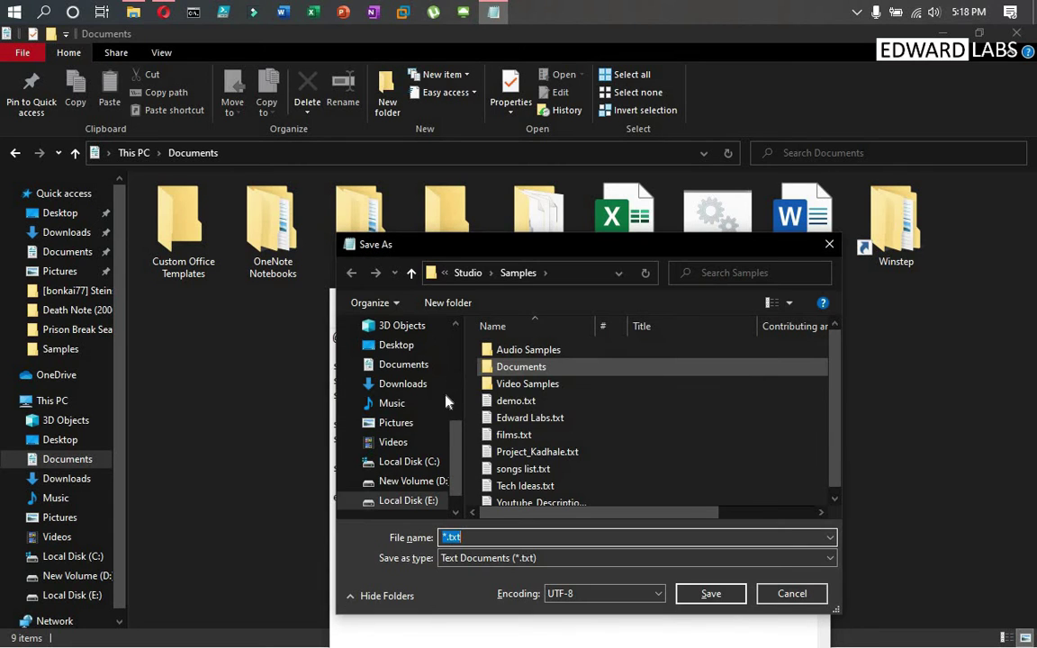
pyautogui.click(395, 385)
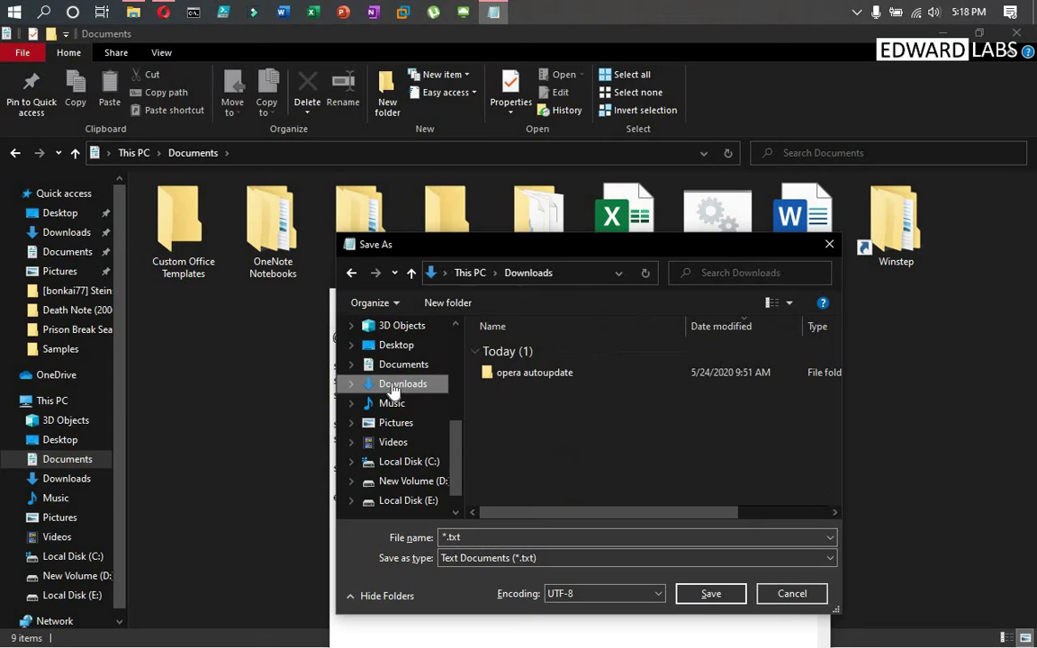
pyautogui.click(528, 558)
pyautogui.click(527, 585)
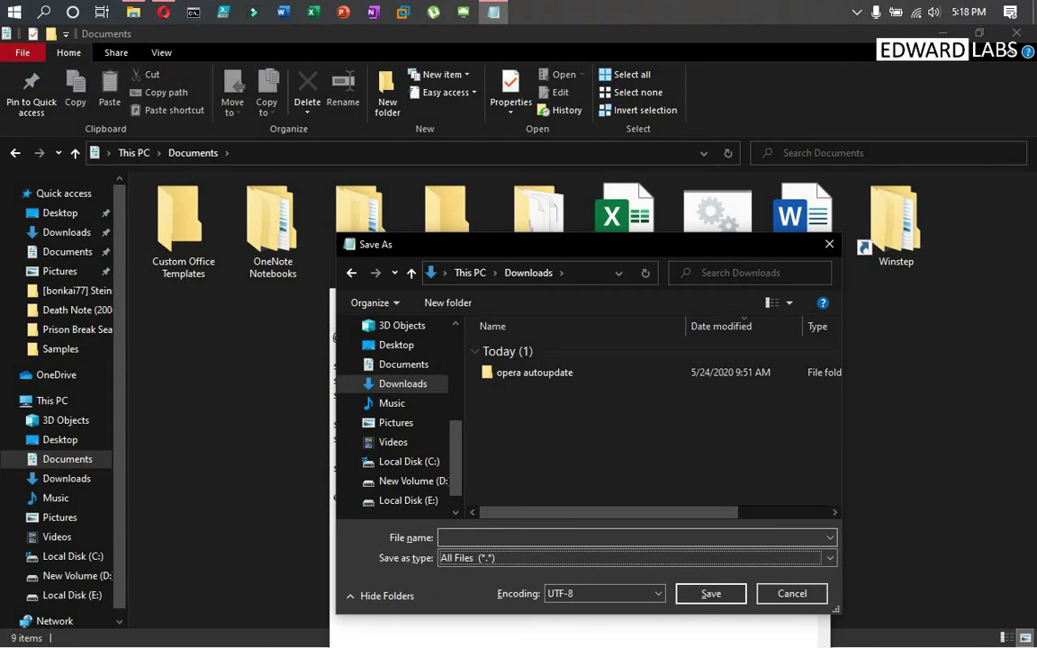
pyautogui.click(473, 538)
pyautogui.write('Test.')
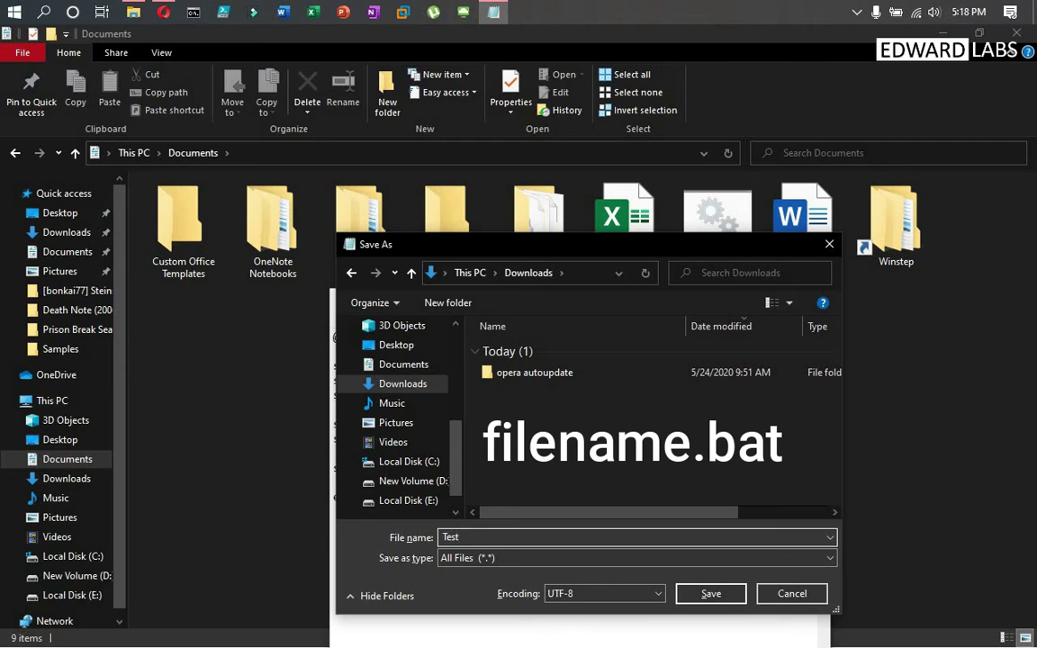
pyautogui.write('ba')
pyautogui.write('t')
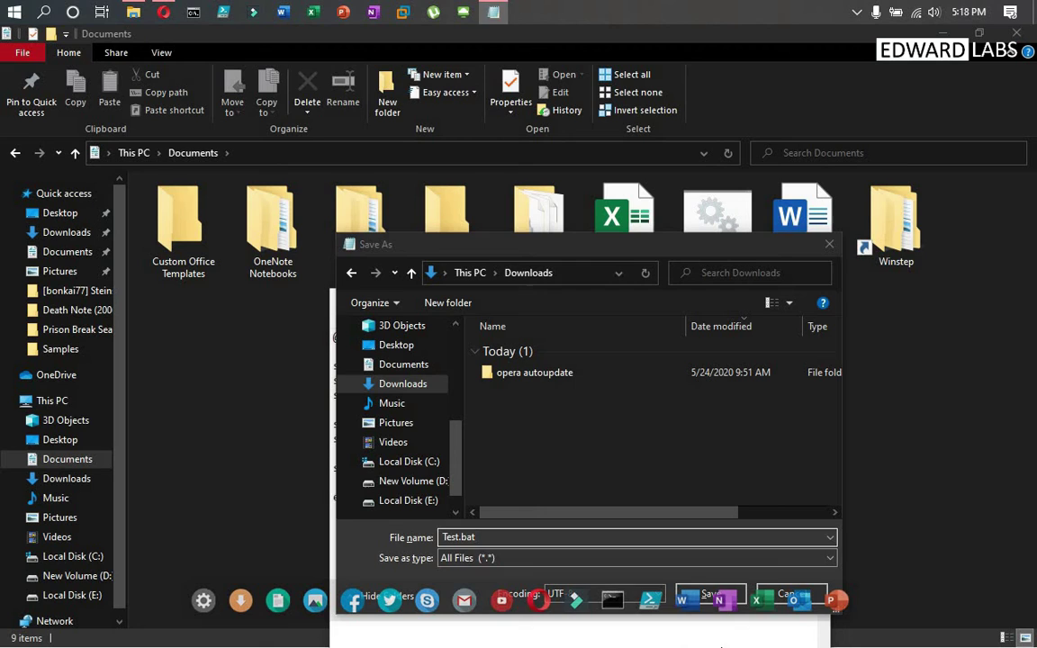
pyautogui.click(713, 580)
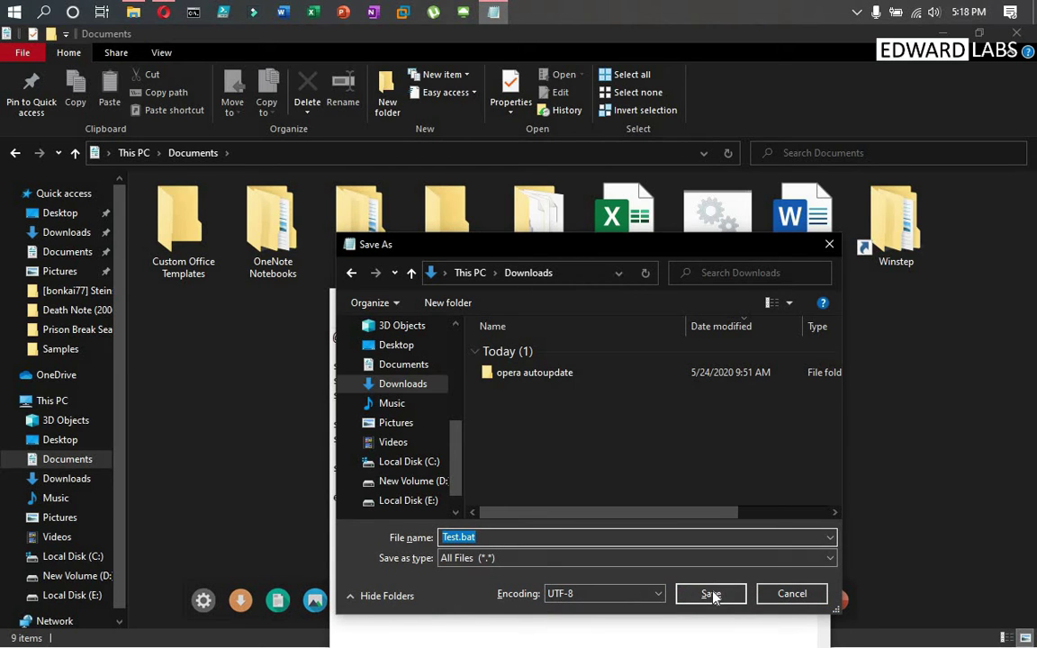
pyautogui.click(713, 594)
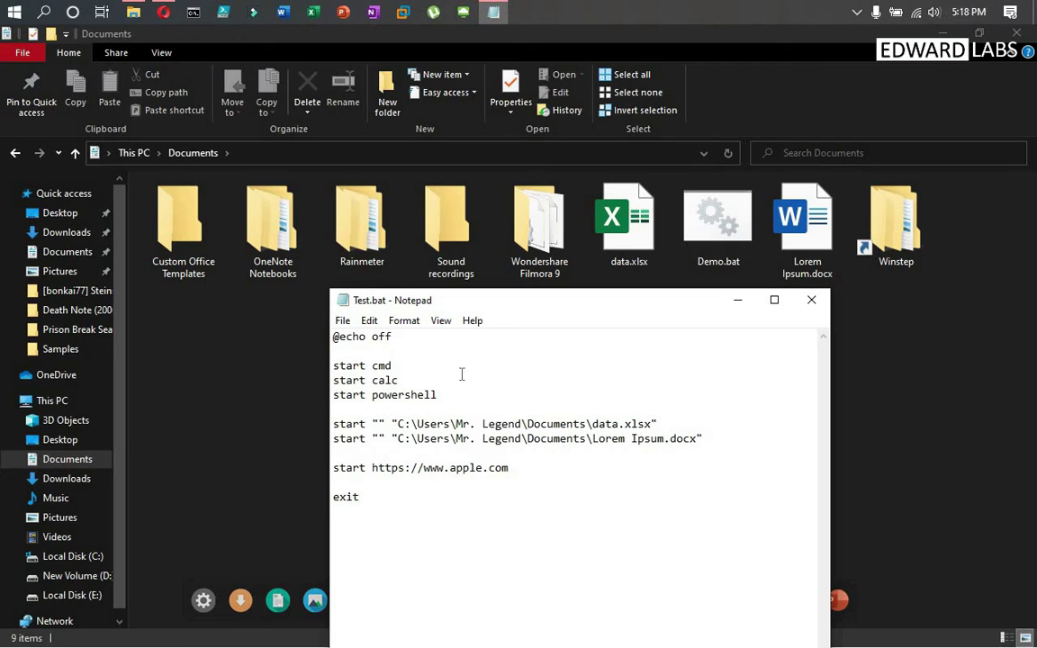
# Step: Add timeout 3 lines after start cmd, start calc and start powershell
pyautogui.click(413, 366)
pyautogui.press('Return')
pyautogui.write('time')
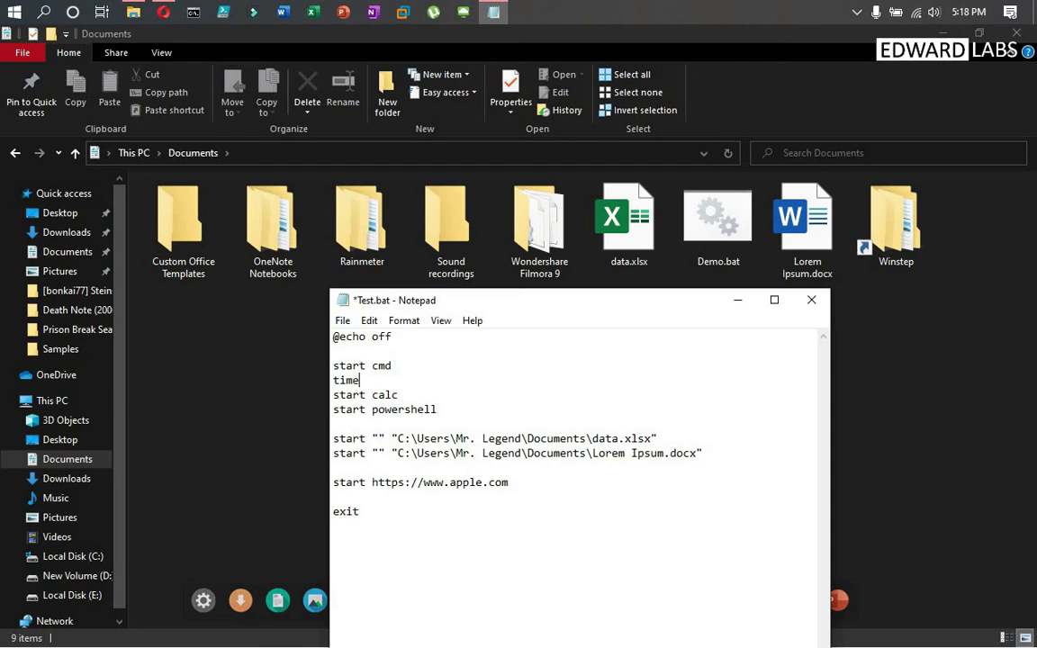
pyautogui.write('o')
pyautogui.write('ut 3')
pyautogui.hotkey('shift', 'Home')
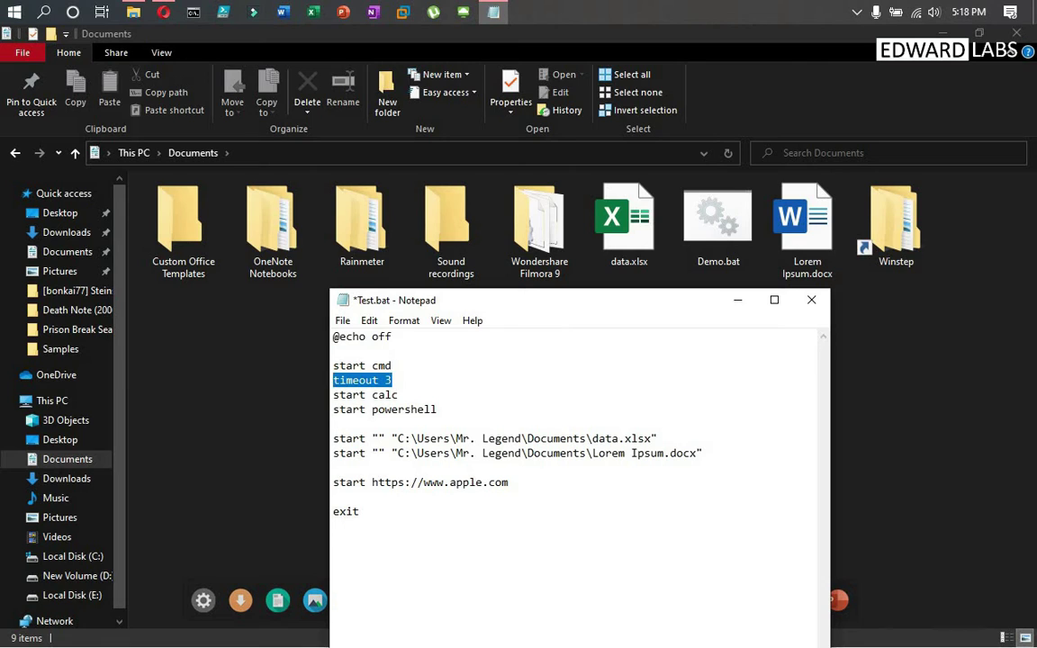
pyautogui.press('Down')
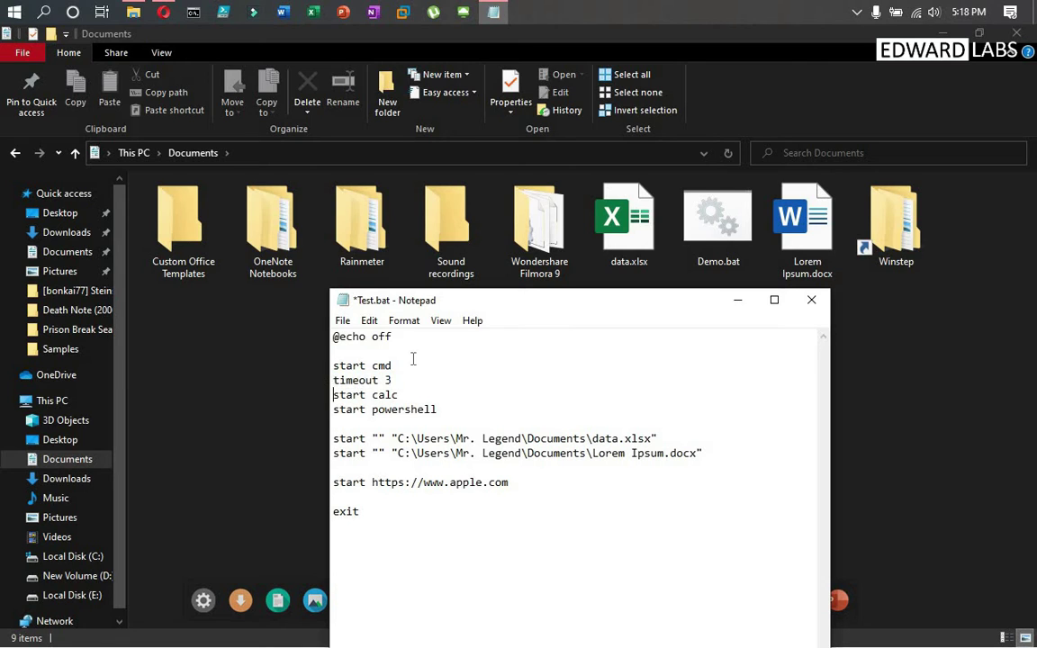
pyautogui.press('Down')
pyautogui.press('Return')
pyautogui.press('Up')
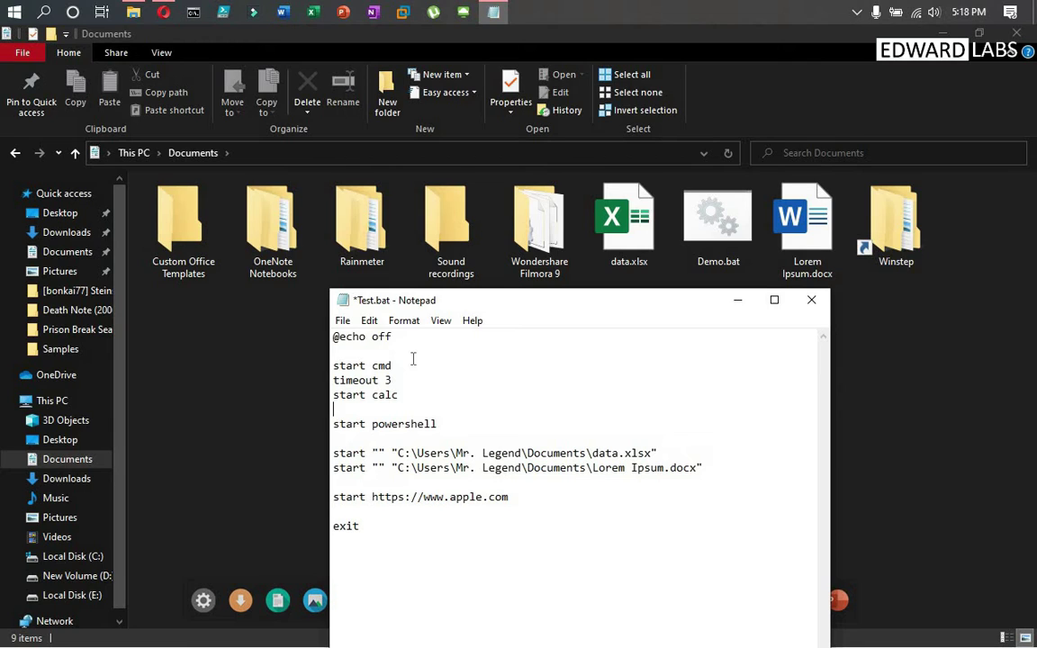
pyautogui.hotkey('ctrl', 'v')
pyautogui.press('Down')
# Step: Add timeout 3 lines after the data.xlsx and Lorem Ipsum.docx start lines
pyautogui.press('Down')
pyautogui.hotkey('ctrl', 'v')
pyautogui.press('Return')
pyautogui.press('Down')
pyautogui.press('Down')
pyautogui.press('Return')
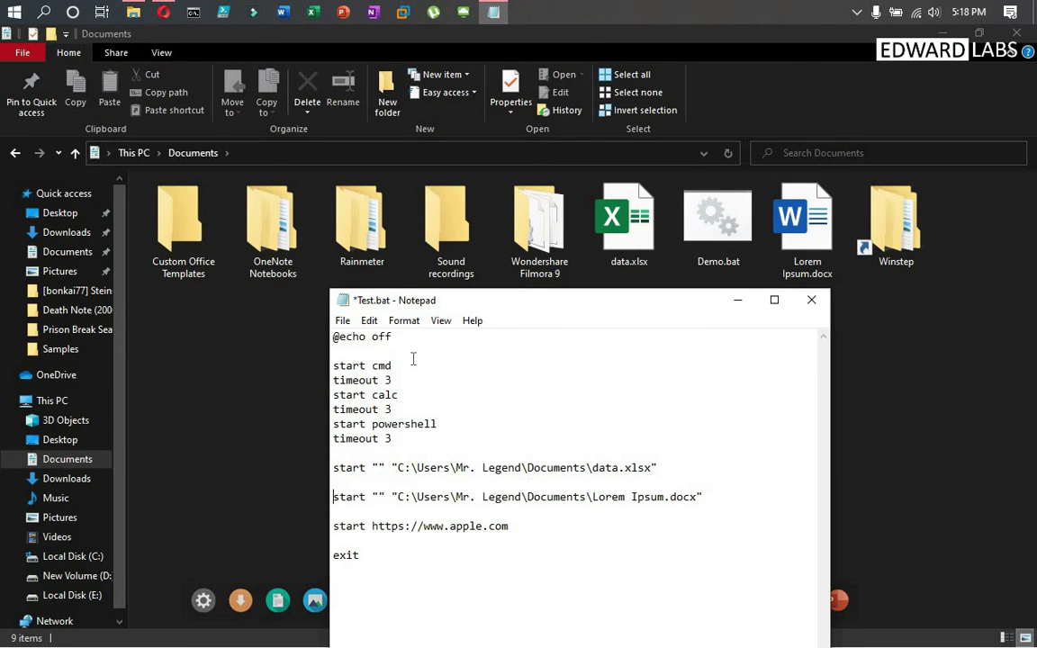
pyautogui.press('Up')
pyautogui.write('timeout 3')
pyautogui.press('Return')
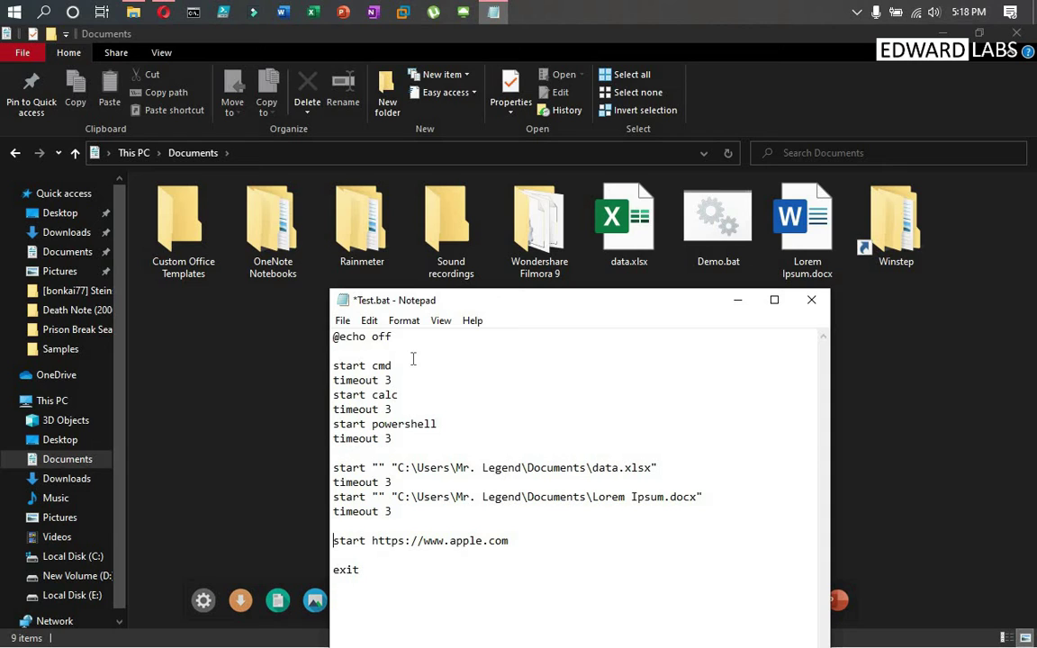
# Step: Save Test.bat again and close Notepad
pyautogui.hotkey('ctrl', 's')
pyautogui.click(343, 322)
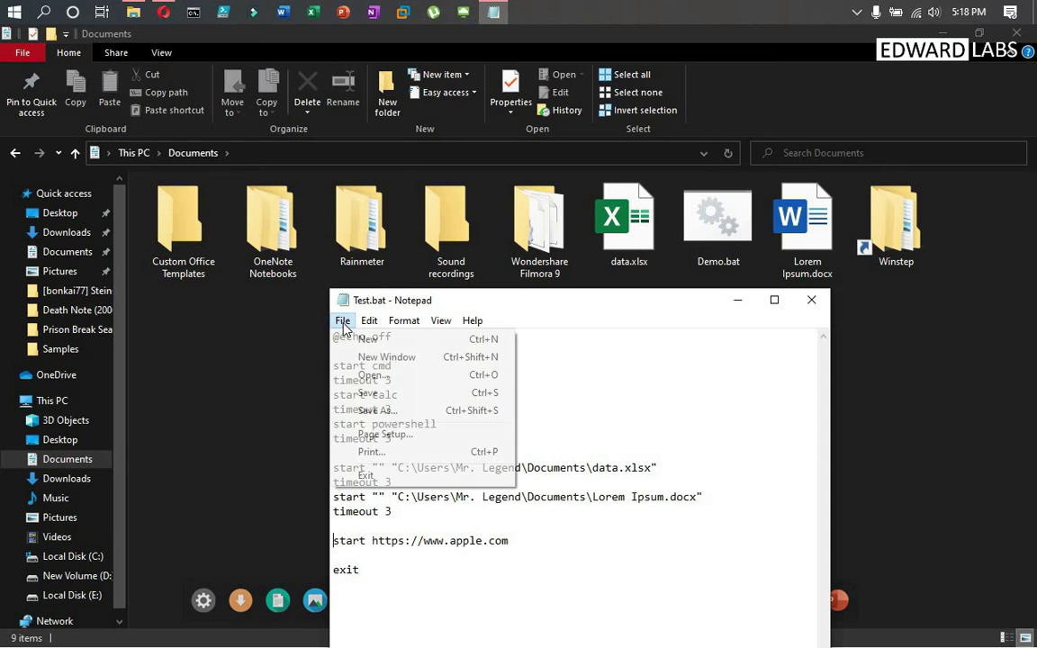
pyautogui.click(401, 397)
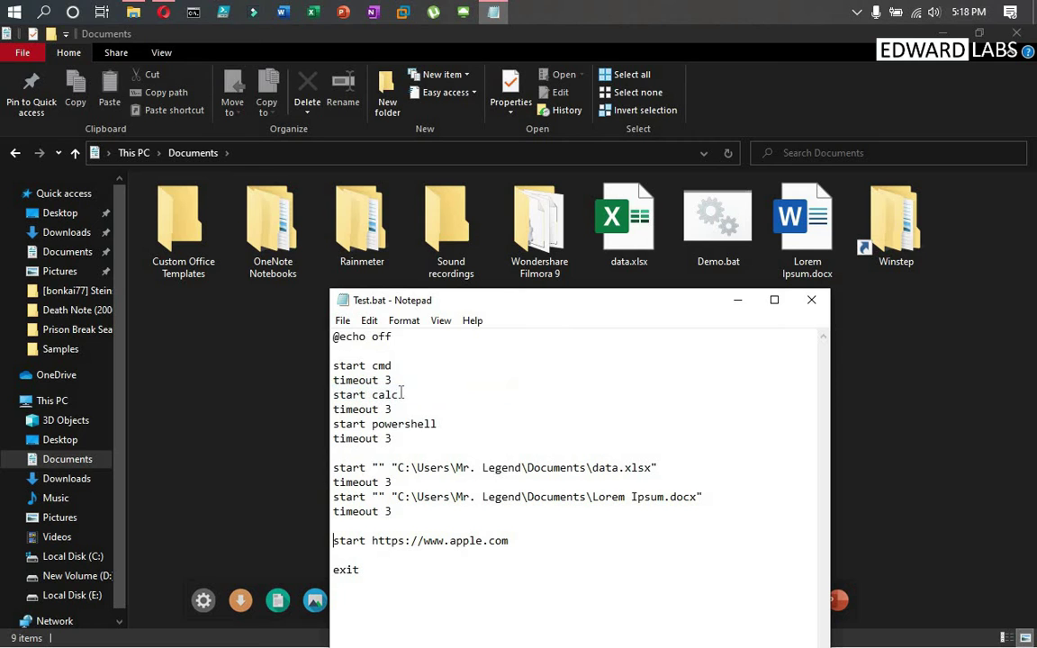
pyautogui.click(810, 301)
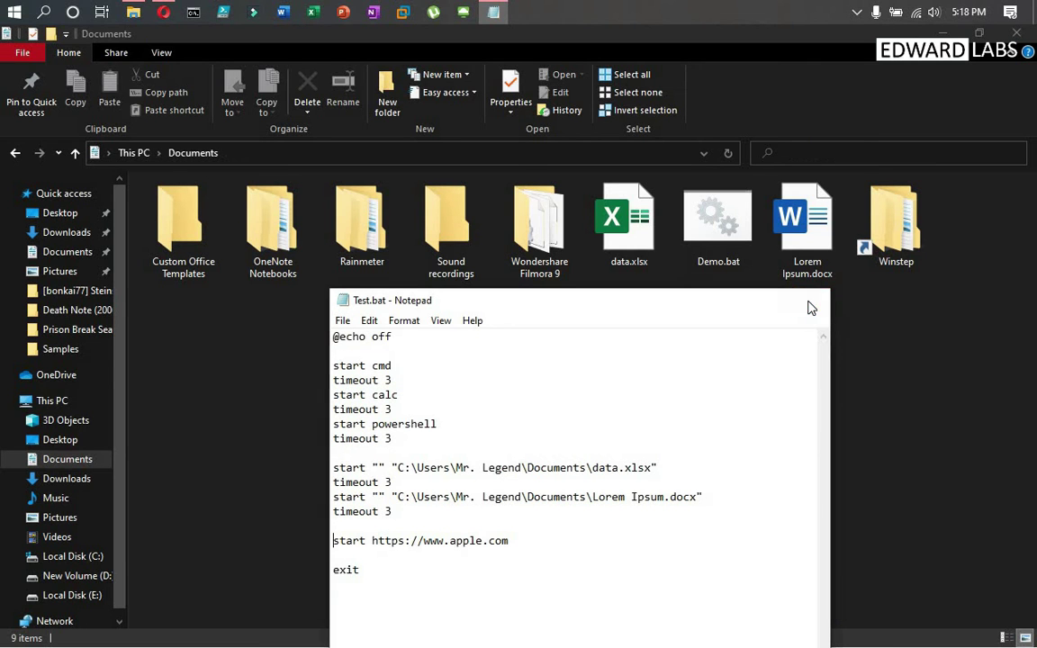
# Step: Open Downloads in File Explorer and double-click Test.bat to run it
pyautogui.press('super+d')
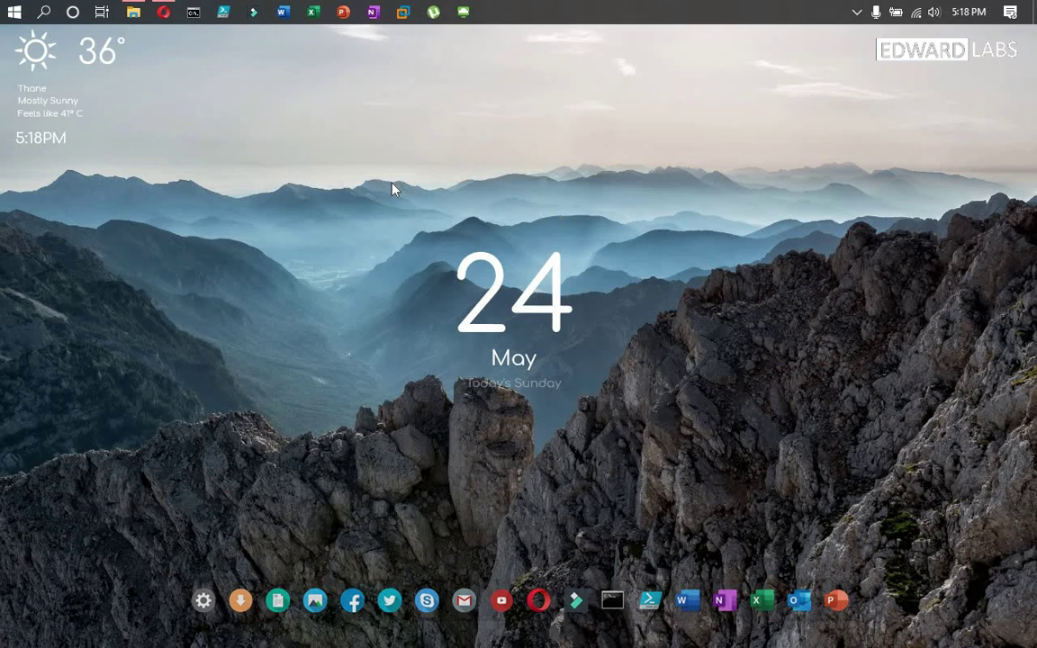
pyautogui.click(133, 11)
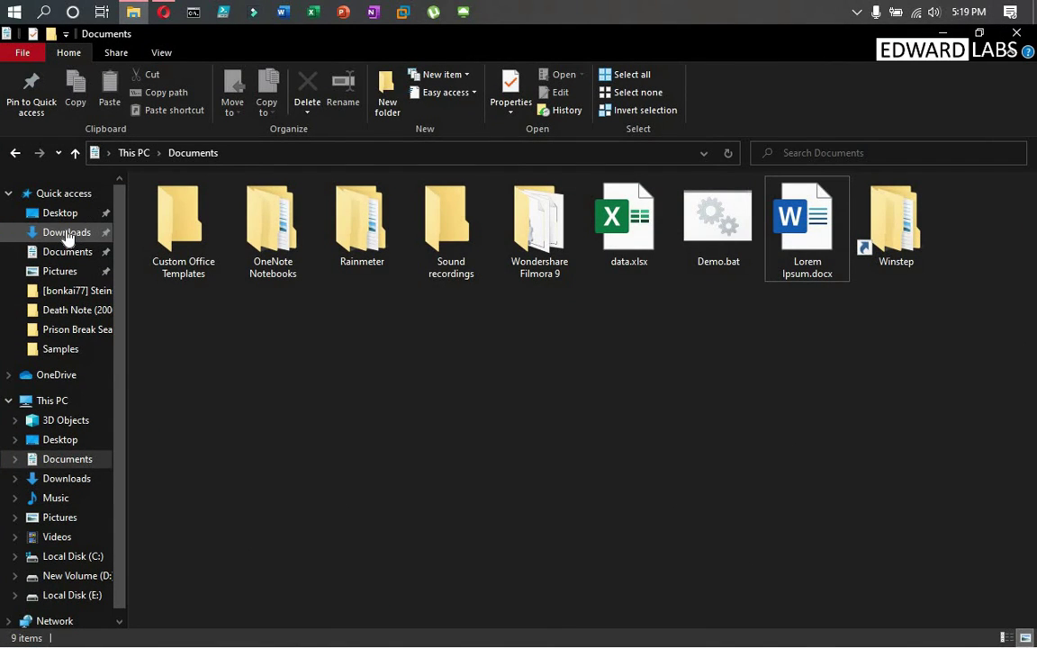
pyautogui.click(69, 232)
pyautogui.click(512, 231)
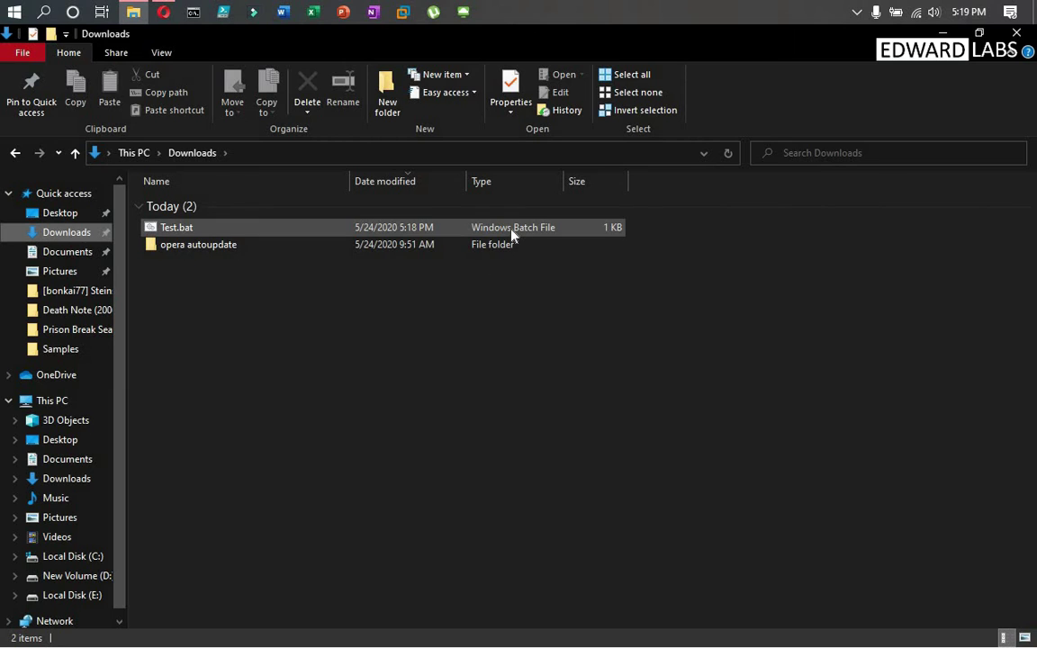
pyautogui.doubleClick(512, 230)
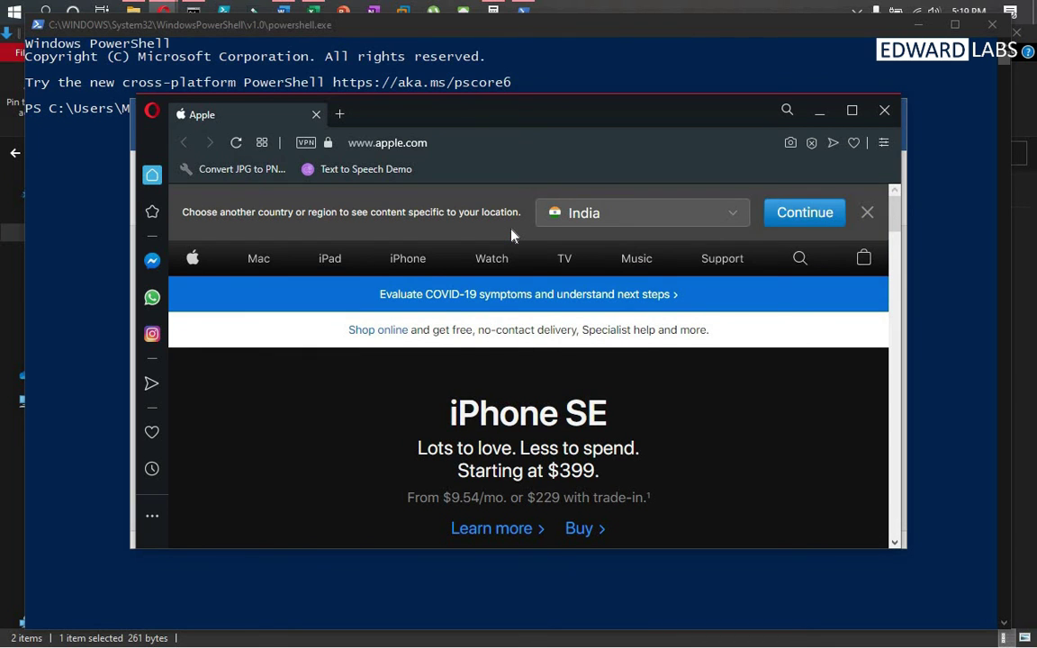
# Step: Close the apple.com browser, Word, Excel and Calculator, and exit PowerShell and cmd
pyautogui.click(880, 115)
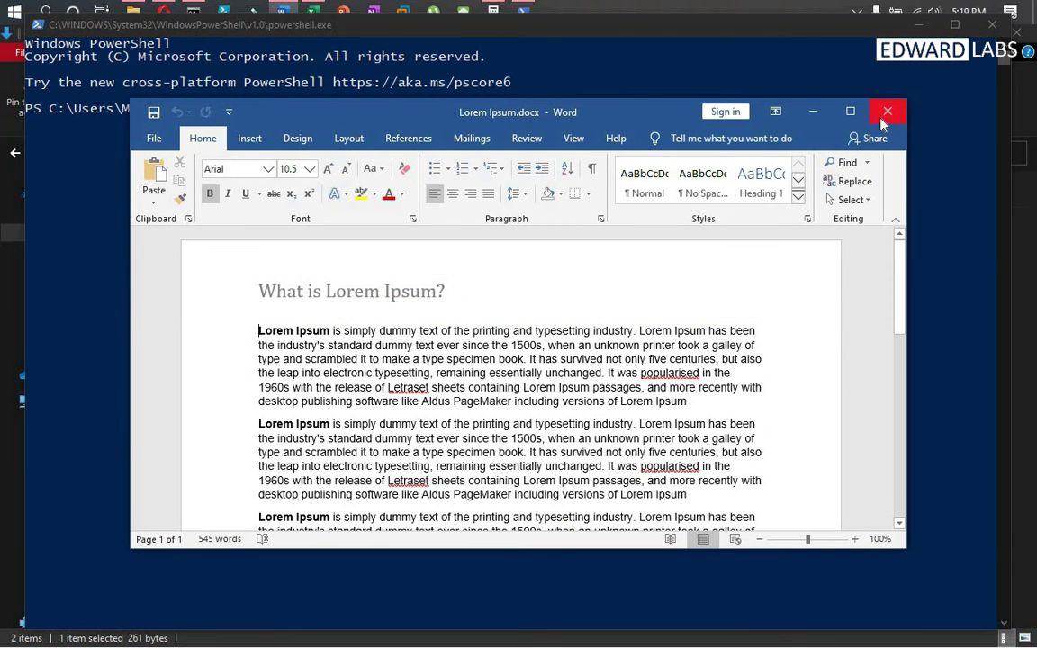
pyautogui.click(880, 118)
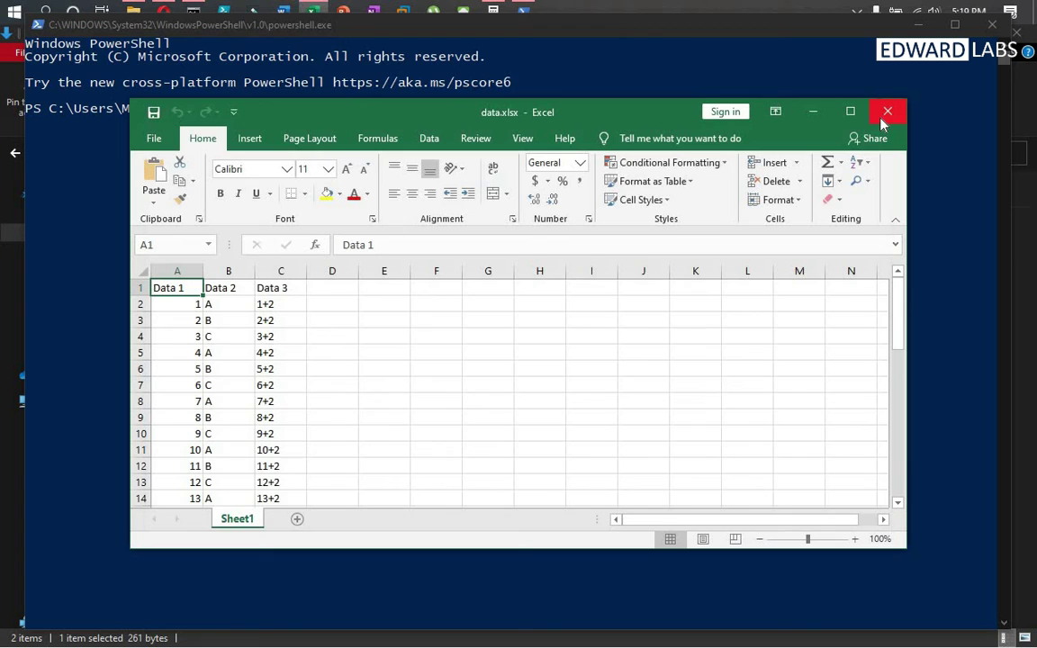
pyautogui.click(881, 117)
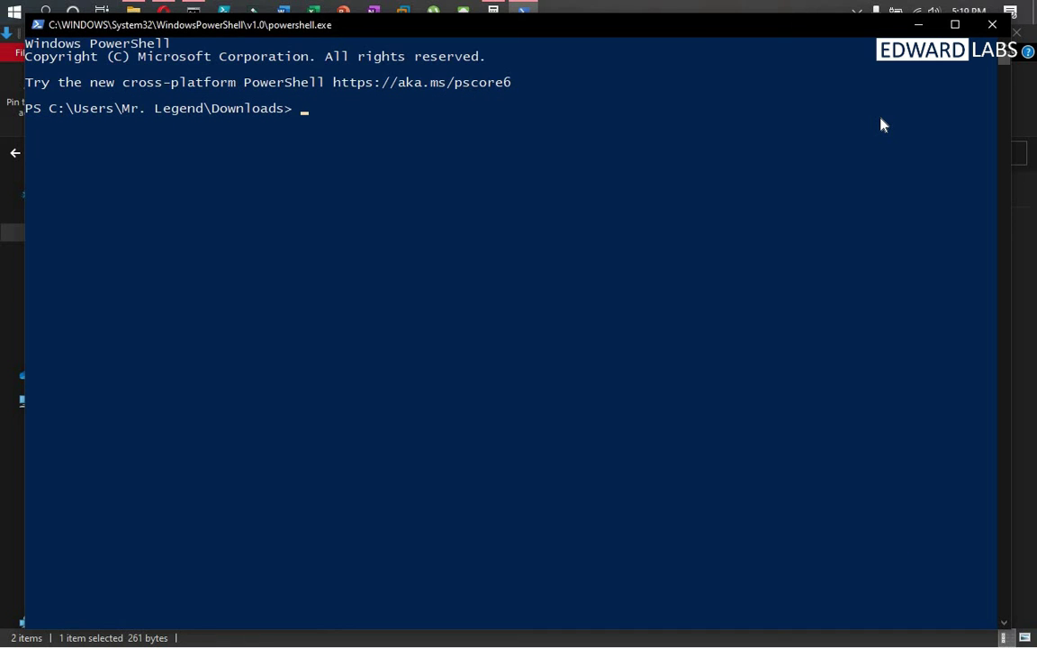
pyautogui.write('exit')
pyautogui.press('Return')
pyautogui.click(309, 204)
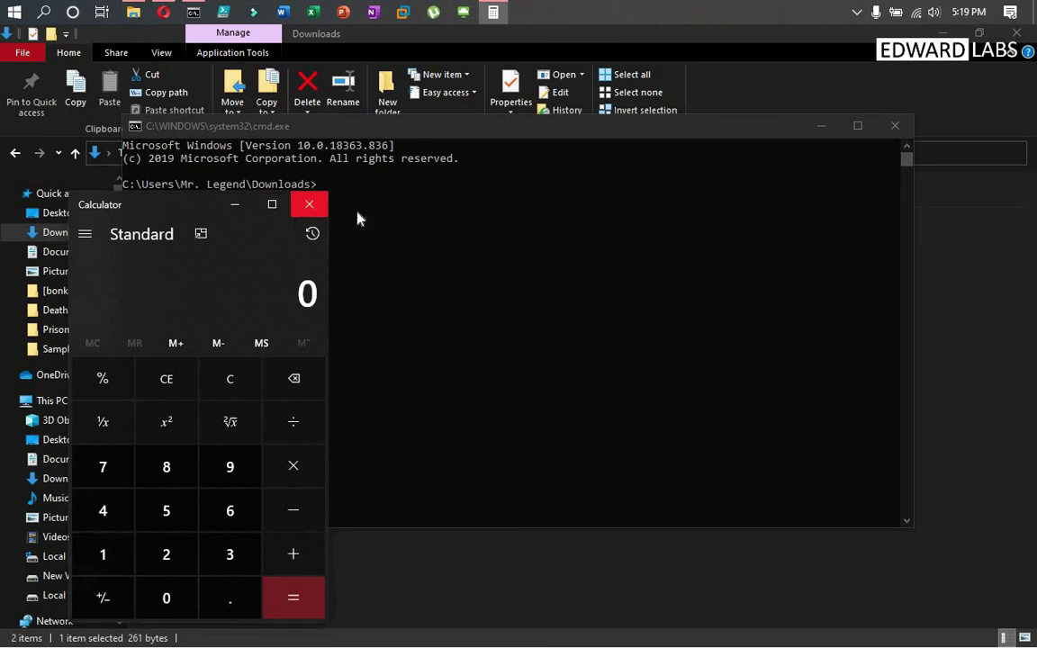
pyautogui.write('exit')
pyautogui.press('Return')
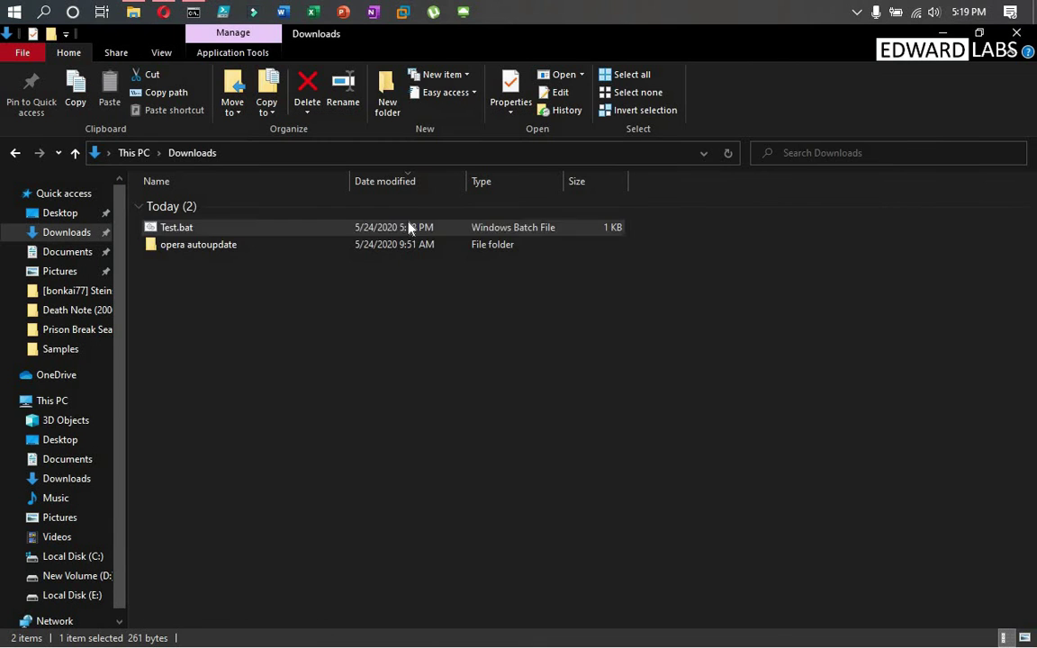
pyautogui.click(1016, 33)
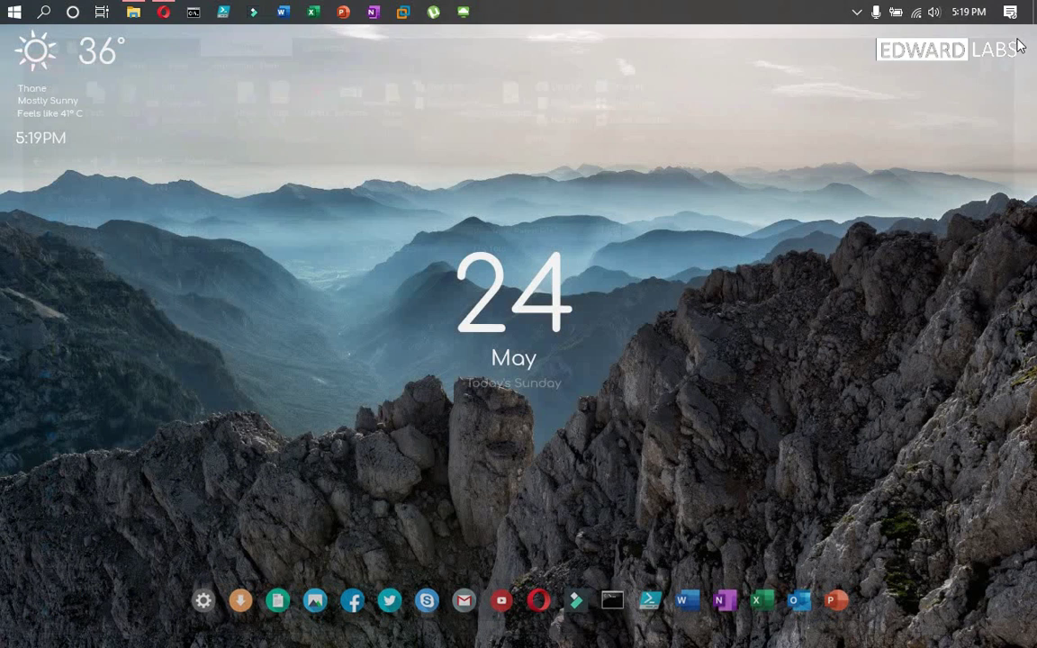